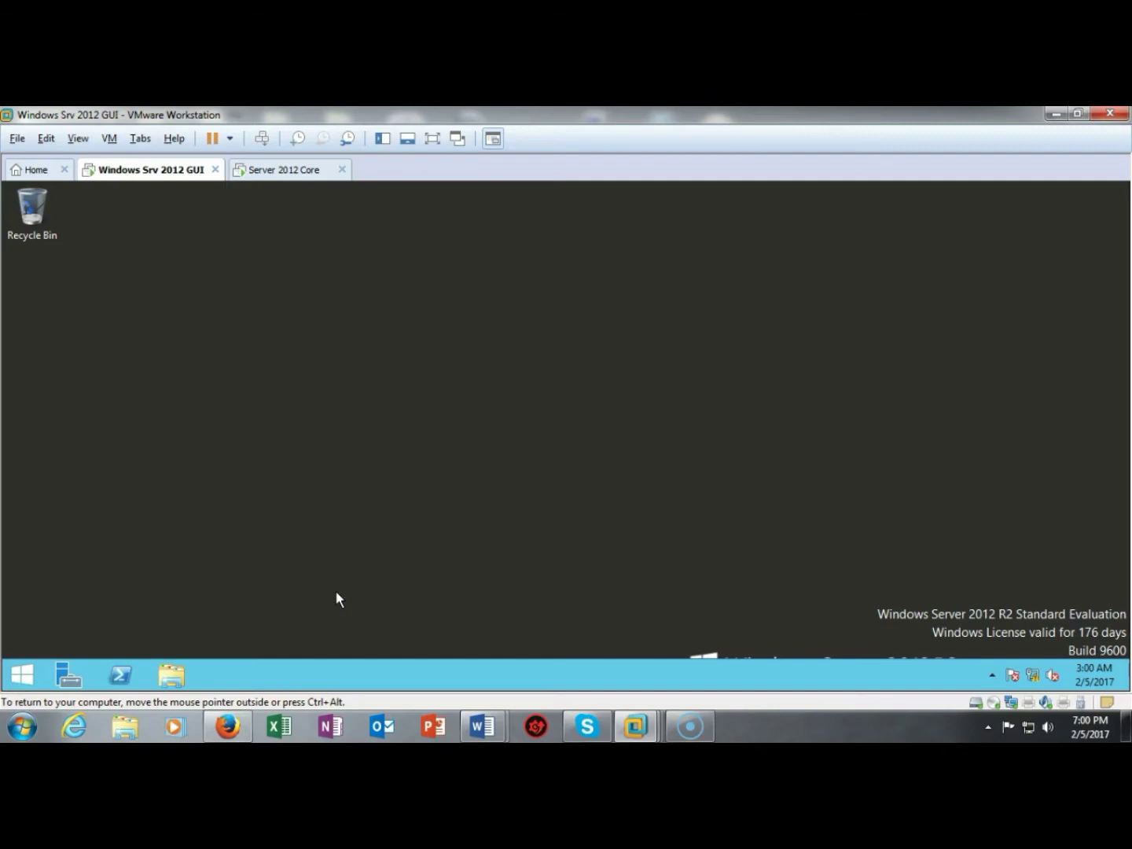
Release keyboard and mouse from the Windows Server 2012 GUI virtual machine with Ctrl+Alt.
{"action": "key", "text": "ctrl+alt"}
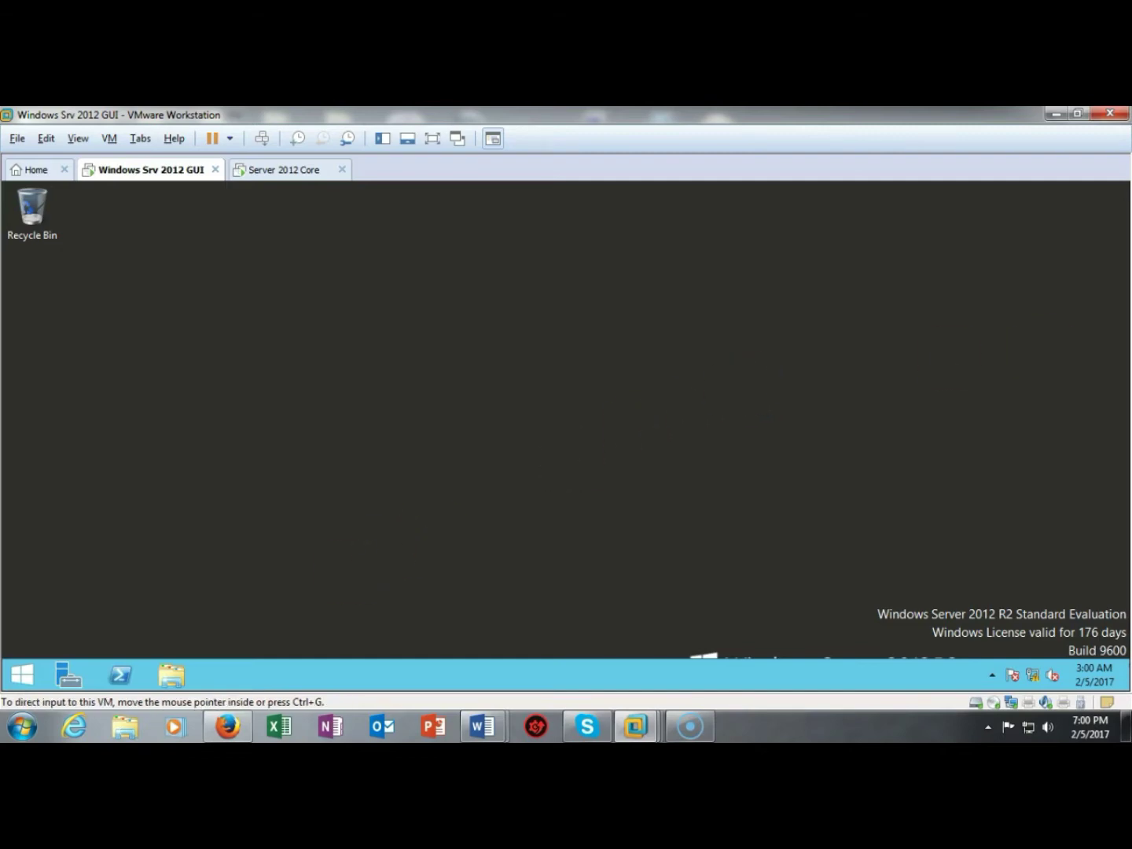
Bring the Lab 7 IPv6 Word document onto the desktop and select the domain controller's address.
{"action": "left_click", "coordinate": [482, 726]}
{"action": "left_click_drag", "start_coordinate": [1100, 253], "coordinate": [449, 242]}
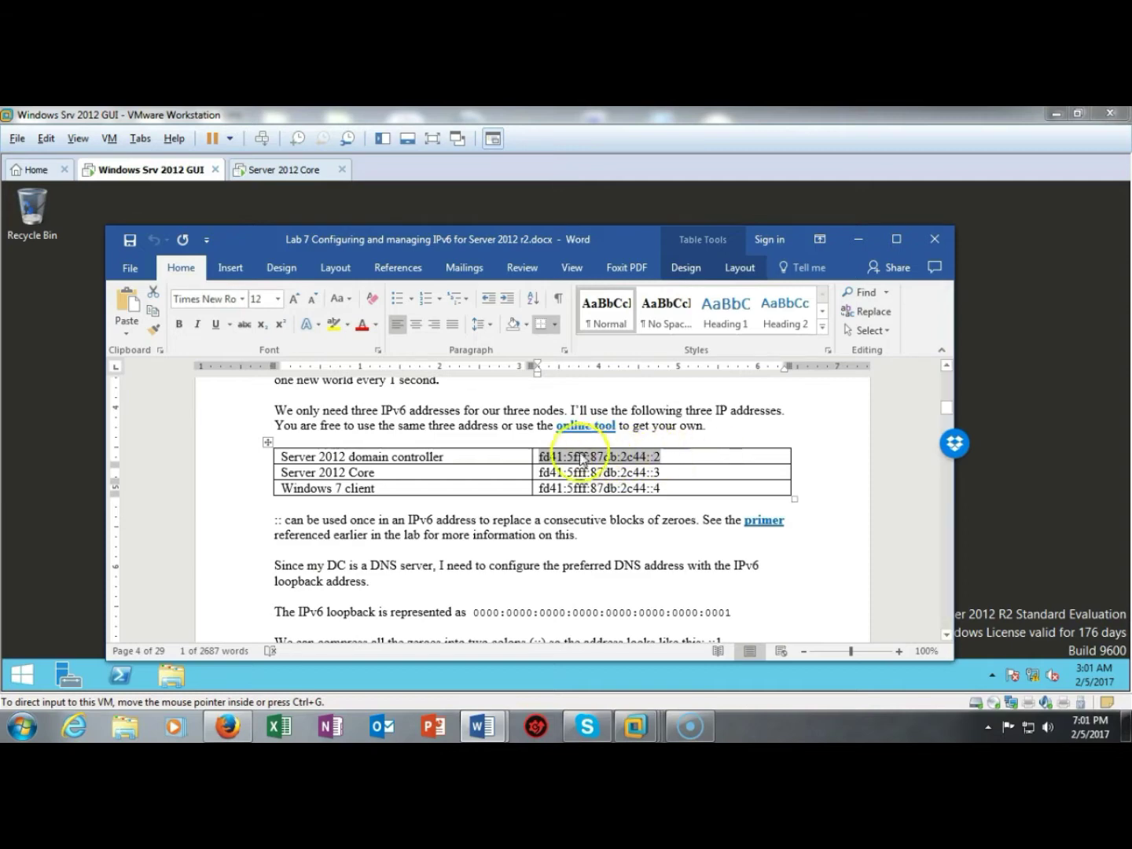
{"action": "left_click", "coordinate": [538, 457]}
{"action": "left_click", "coordinate": [543, 457]}
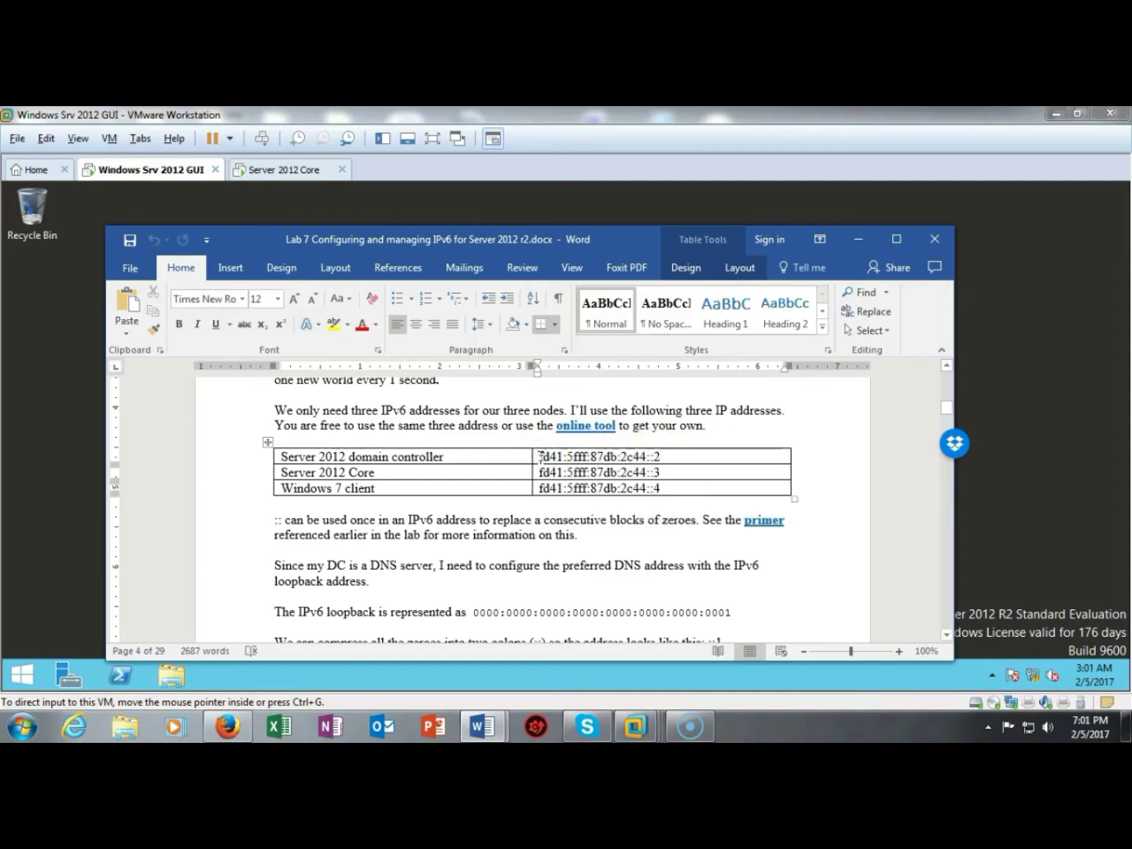
{"action": "left_click_drag", "start_coordinate": [547, 456], "coordinate": [538, 456]}
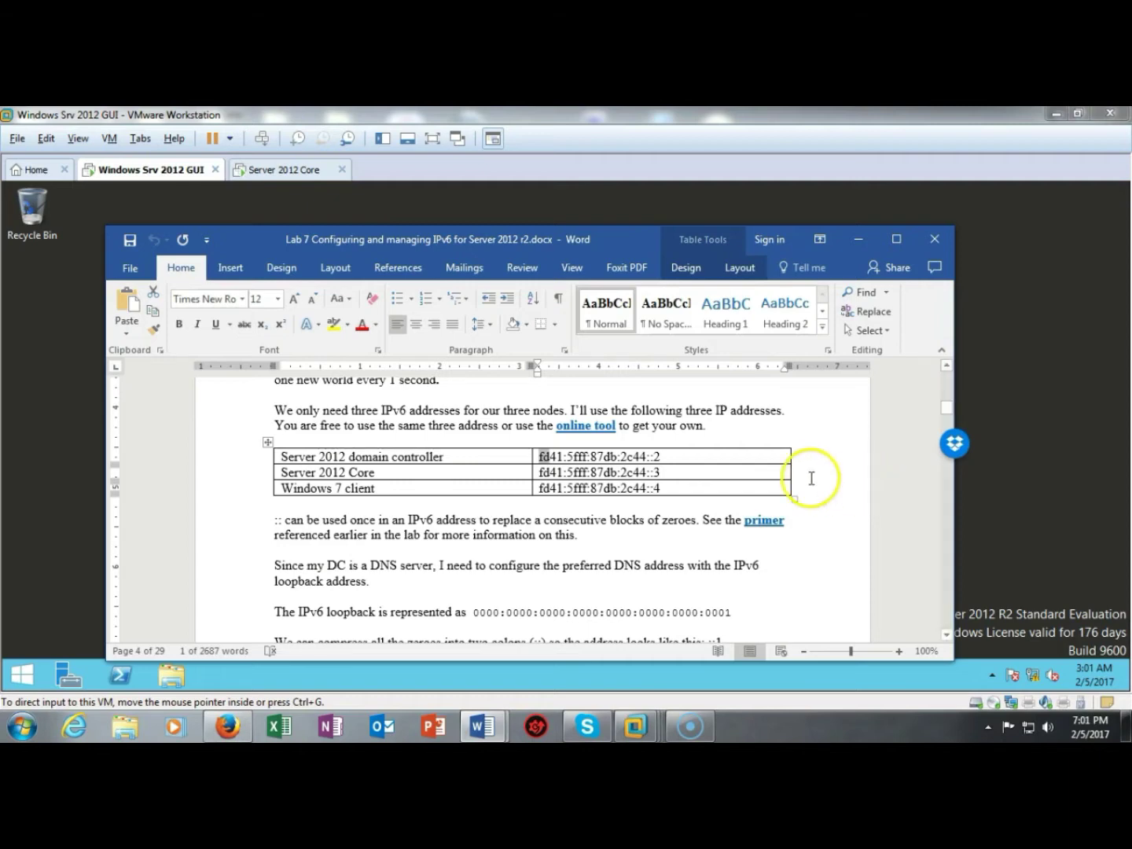
Select the Windows 7 client row, then drag the document off to the right.
{"action": "mouse_move", "coordinate": [798, 428]}
{"action": "double_click", "coordinate": [533, 487]}
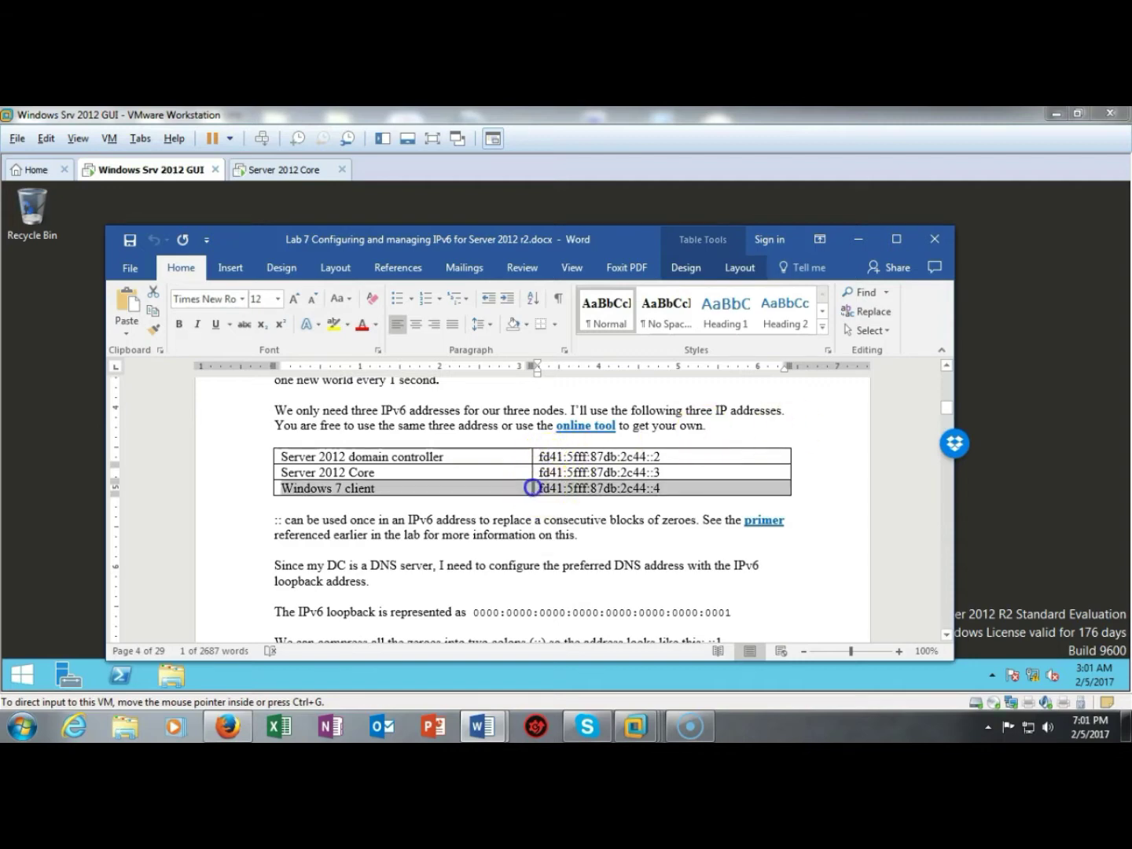
{"action": "left_click", "coordinate": [835, 438]}
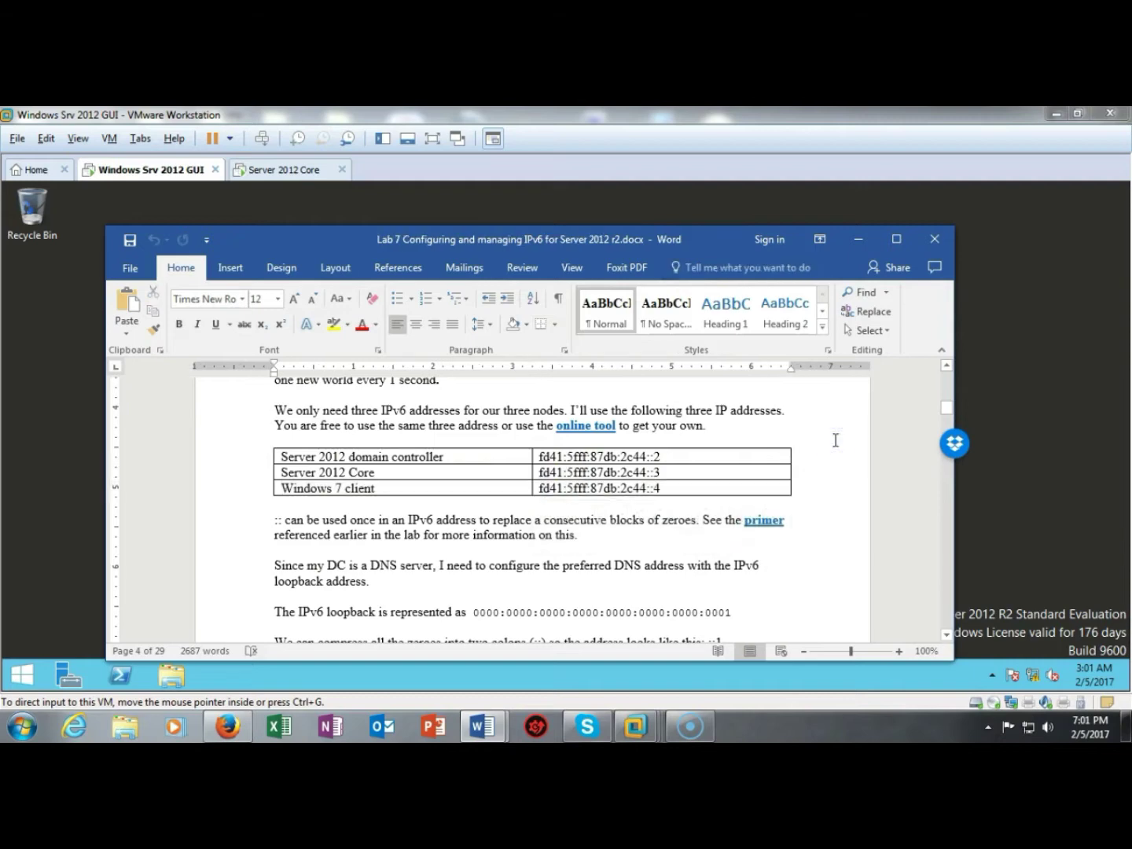
{"action": "left_click_drag", "start_coordinate": [720, 239], "coordinate": [1131, 244]}
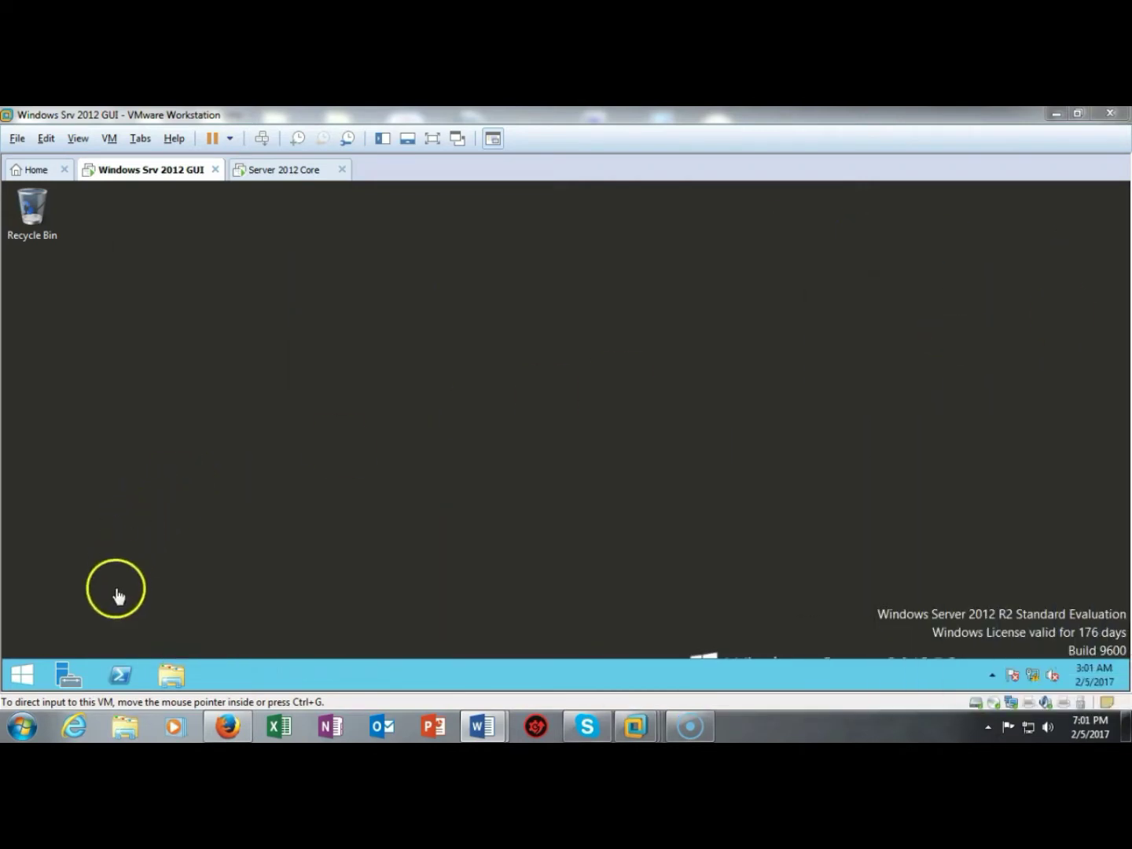
Open Ethernet0's Internet Protocol Version 6 (TCP/IPv6) Properties through Network and Sharing Center.
{"action": "left_click", "coordinate": [1035, 681]}
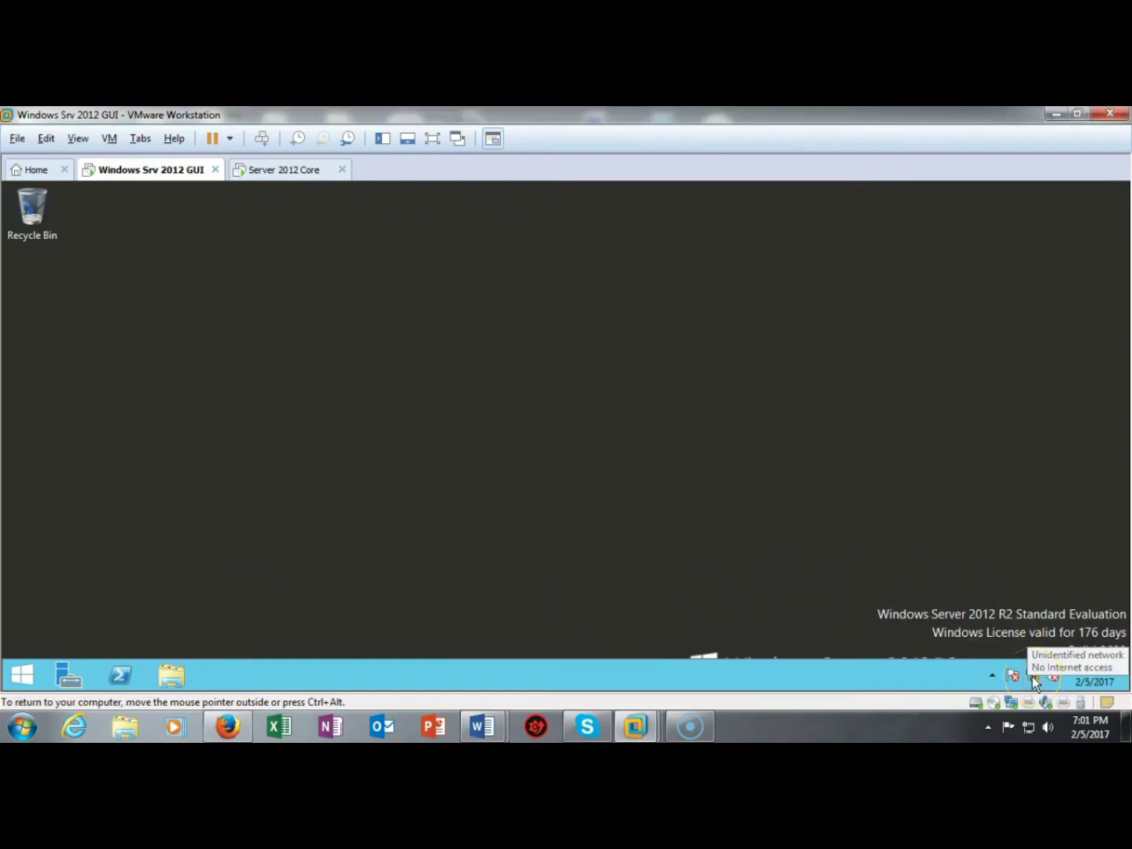
{"action": "right_click", "coordinate": [1035, 681]}
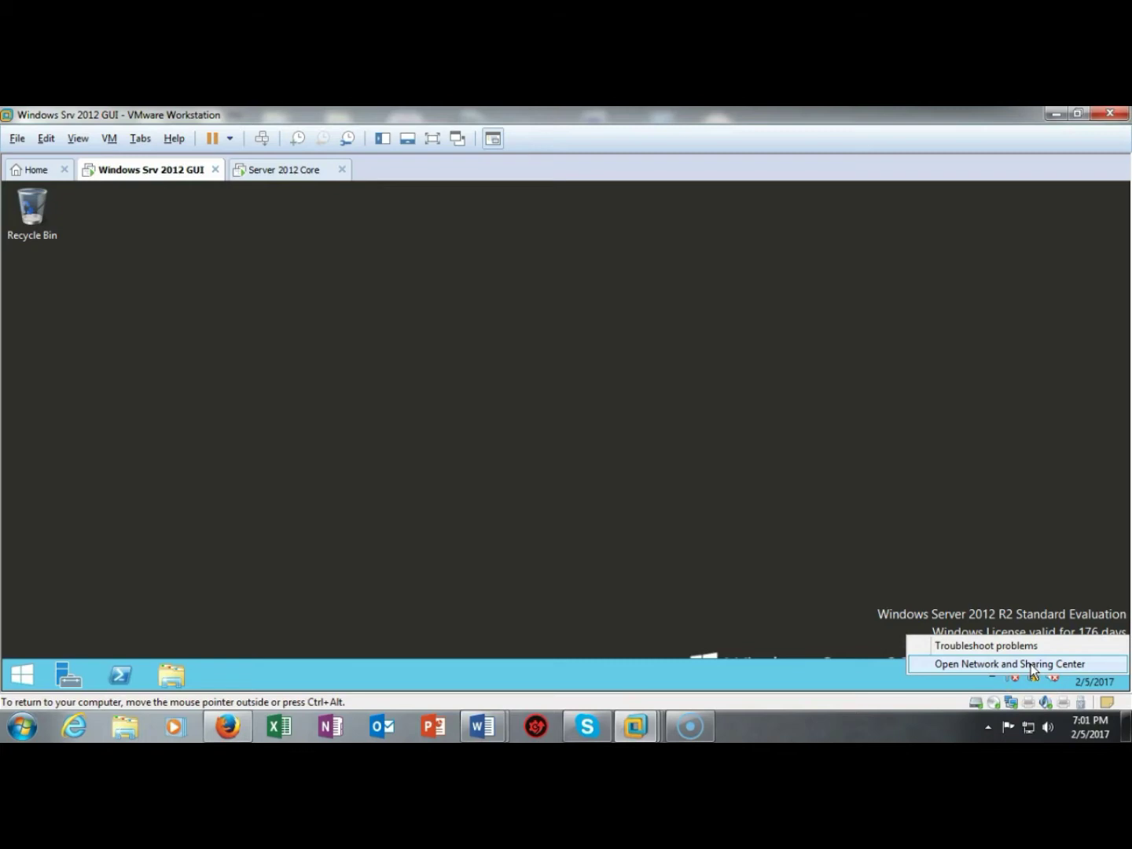
{"action": "left_click", "coordinate": [1030, 663]}
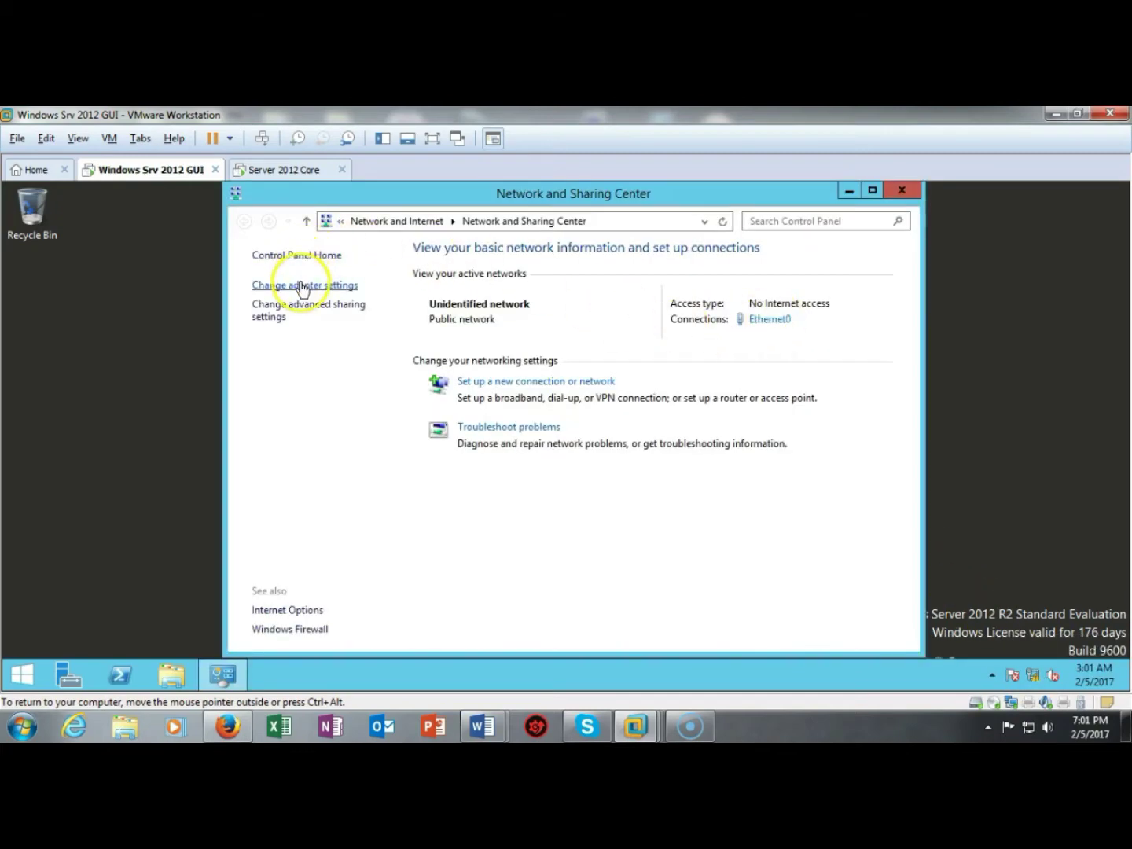
{"action": "left_click", "coordinate": [302, 286]}
{"action": "left_click", "coordinate": [301, 290]}
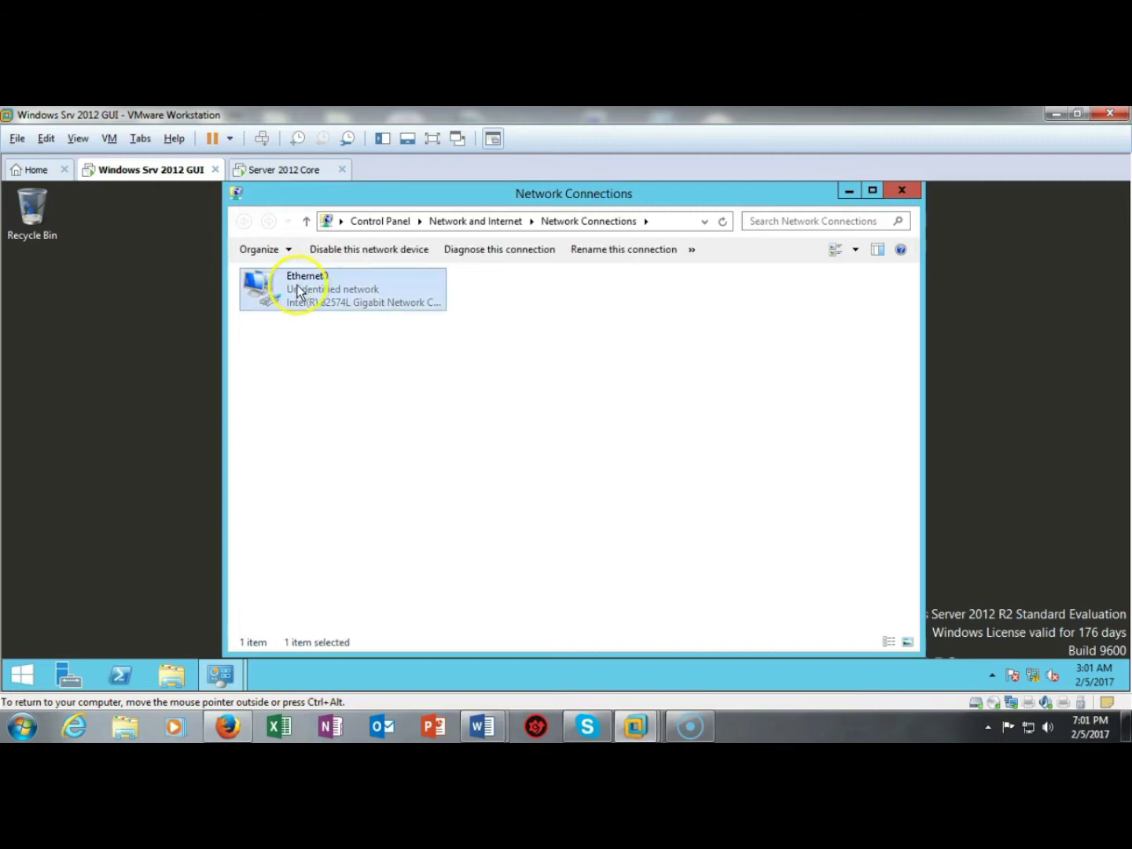
{"action": "right_click", "coordinate": [302, 289]}
{"action": "left_click", "coordinate": [346, 433]}
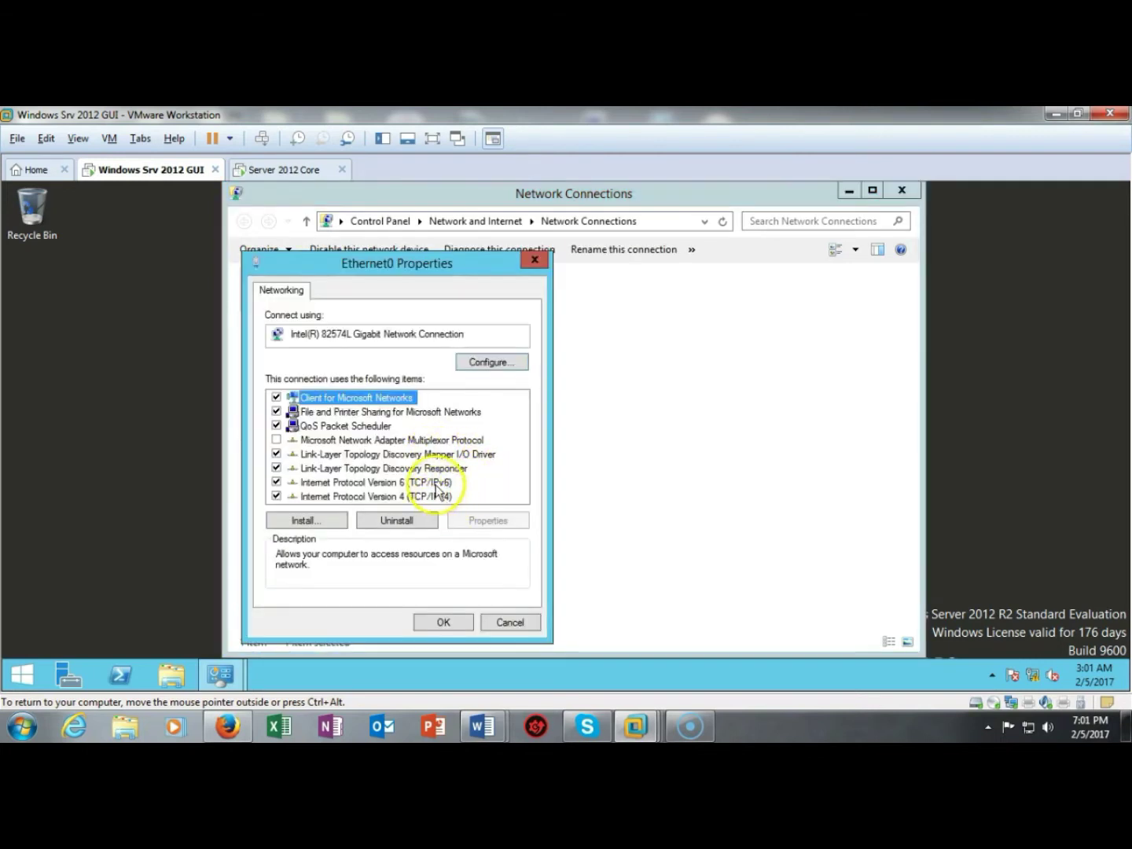
{"action": "double_click", "coordinate": [435, 483]}
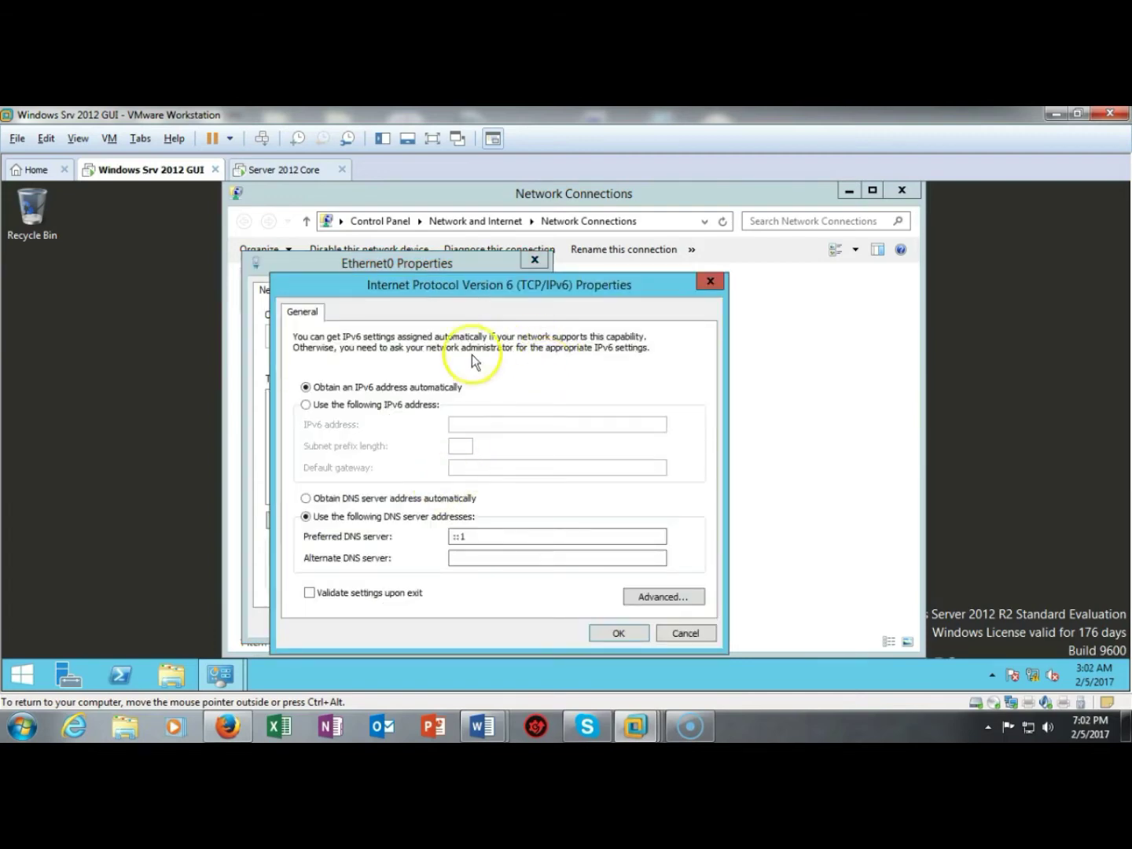
Switch to a manual IPv6 address, paste fd41:5fff:87db:2c44::2 and set prefix length 64.
{"action": "left_click", "coordinate": [306, 404]}
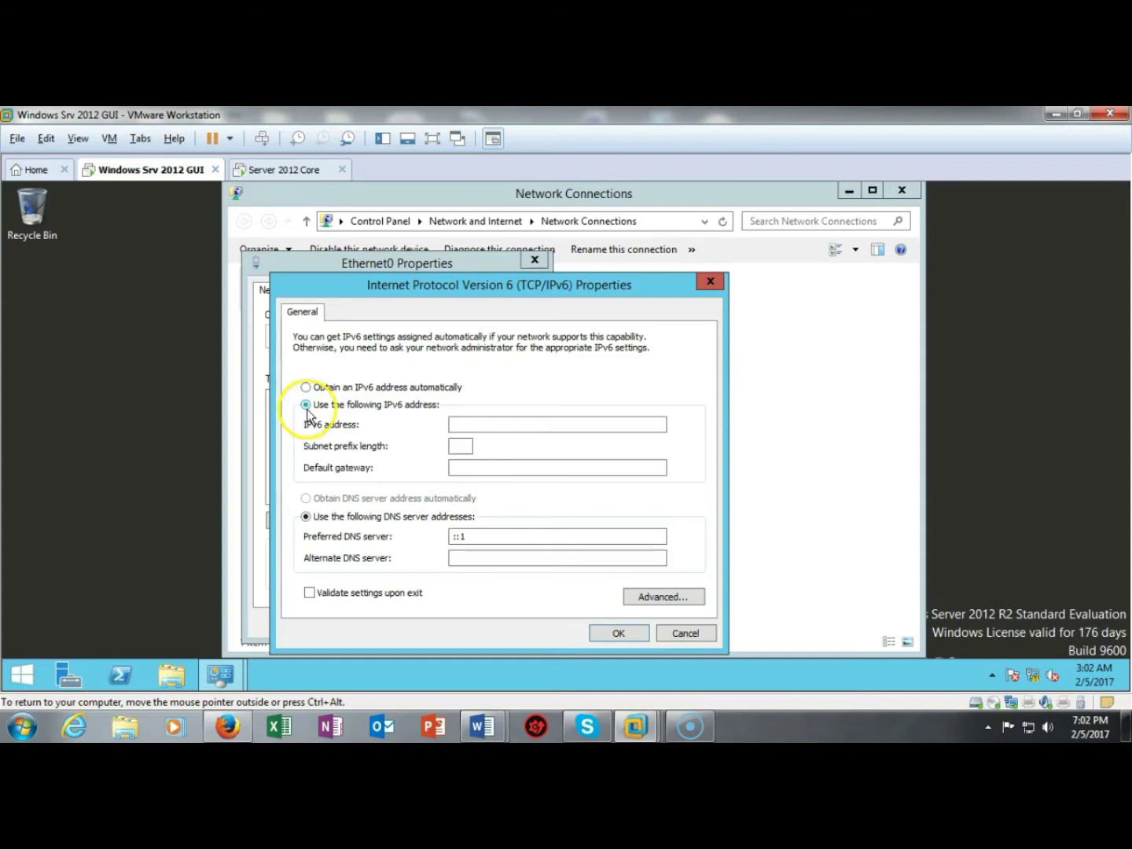
{"action": "right_click", "coordinate": [506, 428]}
{"action": "left_click", "coordinate": [527, 496]}
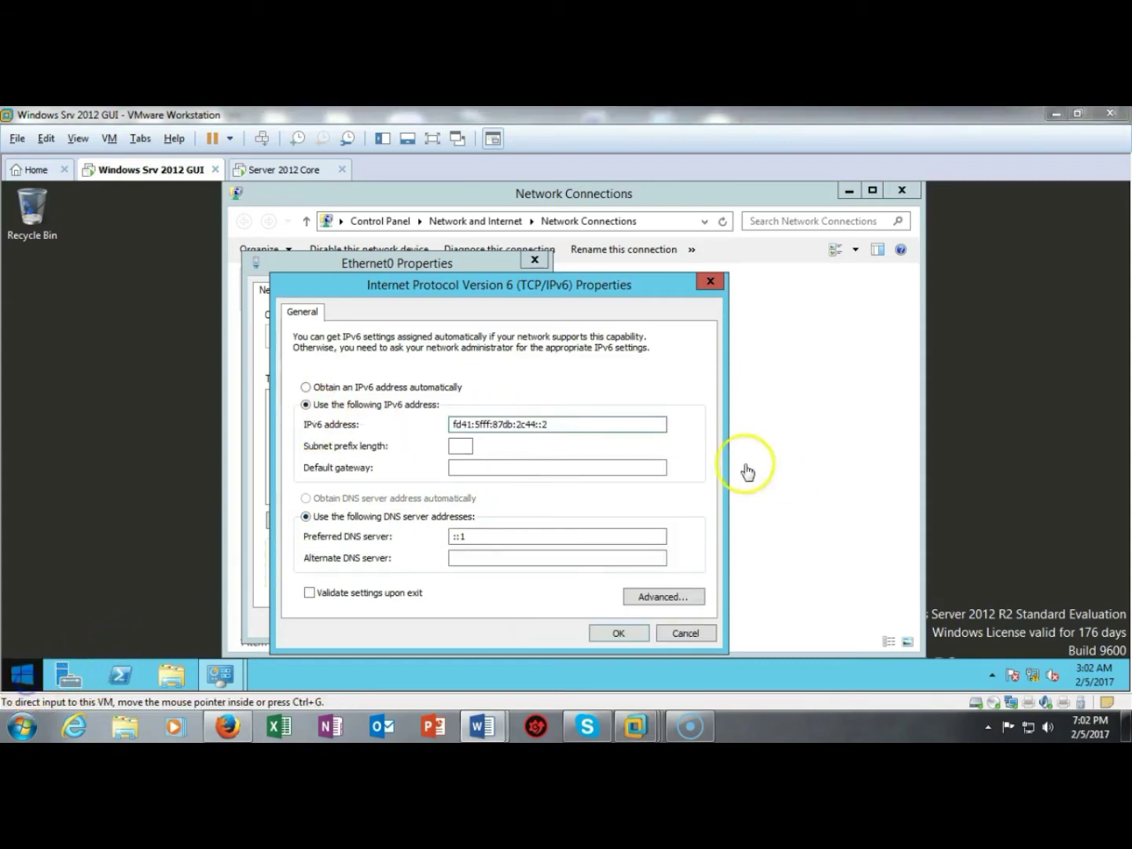
{"action": "left_click", "coordinate": [459, 446]}
{"action": "type", "text": "64"}
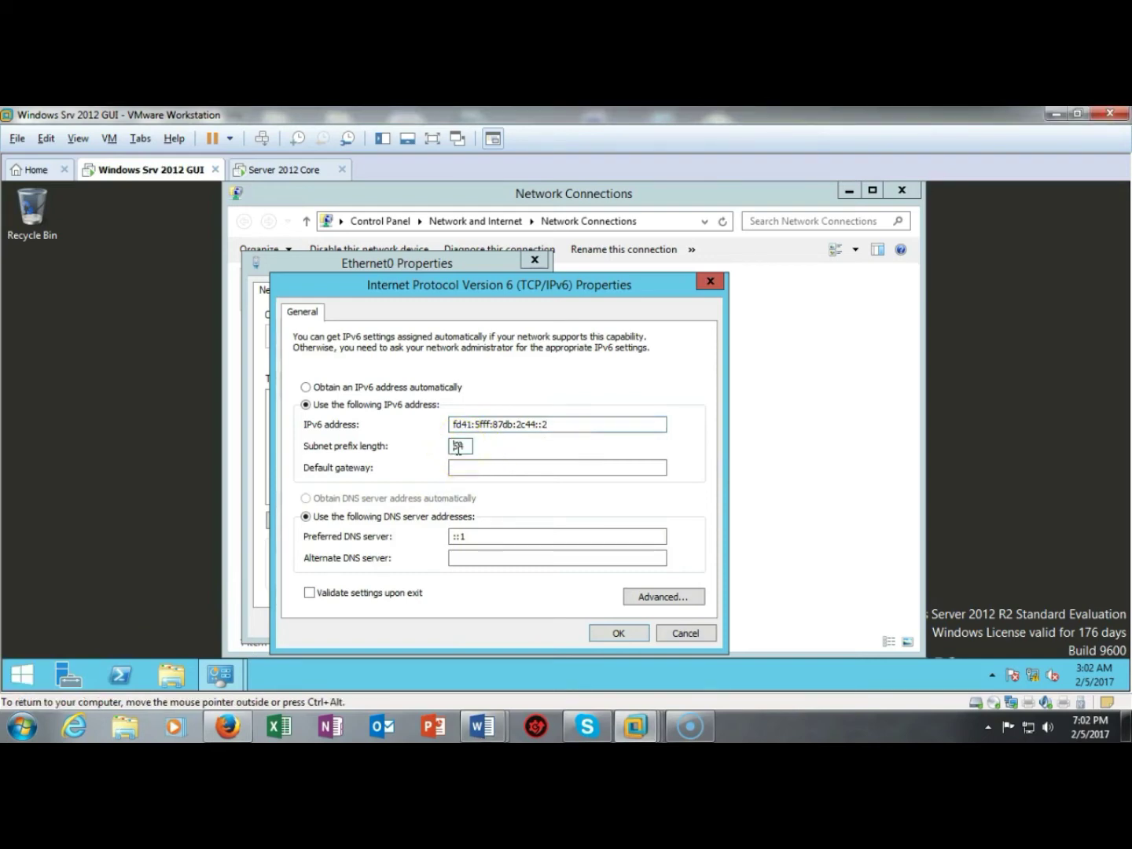
{"action": "left_click", "coordinate": [494, 470]}
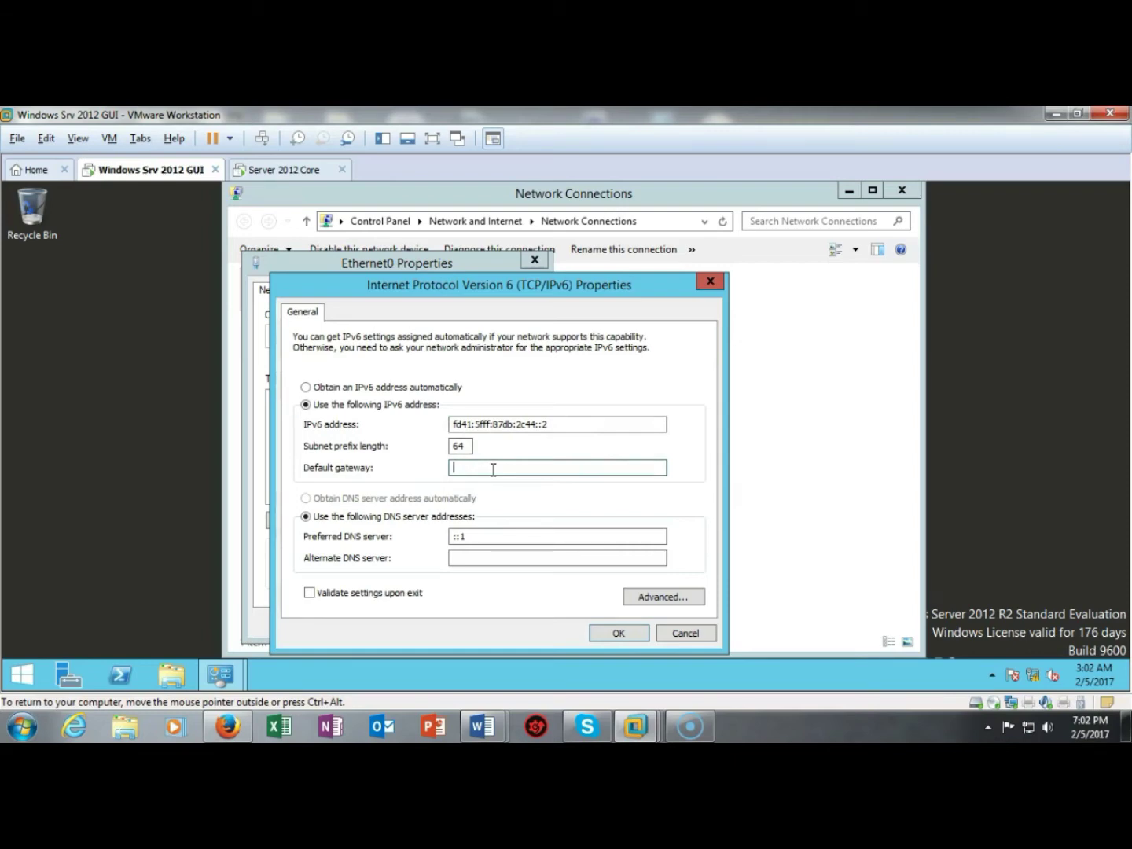
Copy the address and paste fd41:5fff:87db:2c44::2 as the default gateway.
{"action": "left_click", "coordinate": [475, 446]}
{"action": "left_click_drag", "start_coordinate": [551, 423], "coordinate": [449, 424]}
{"action": "right_click", "coordinate": [531, 432]}
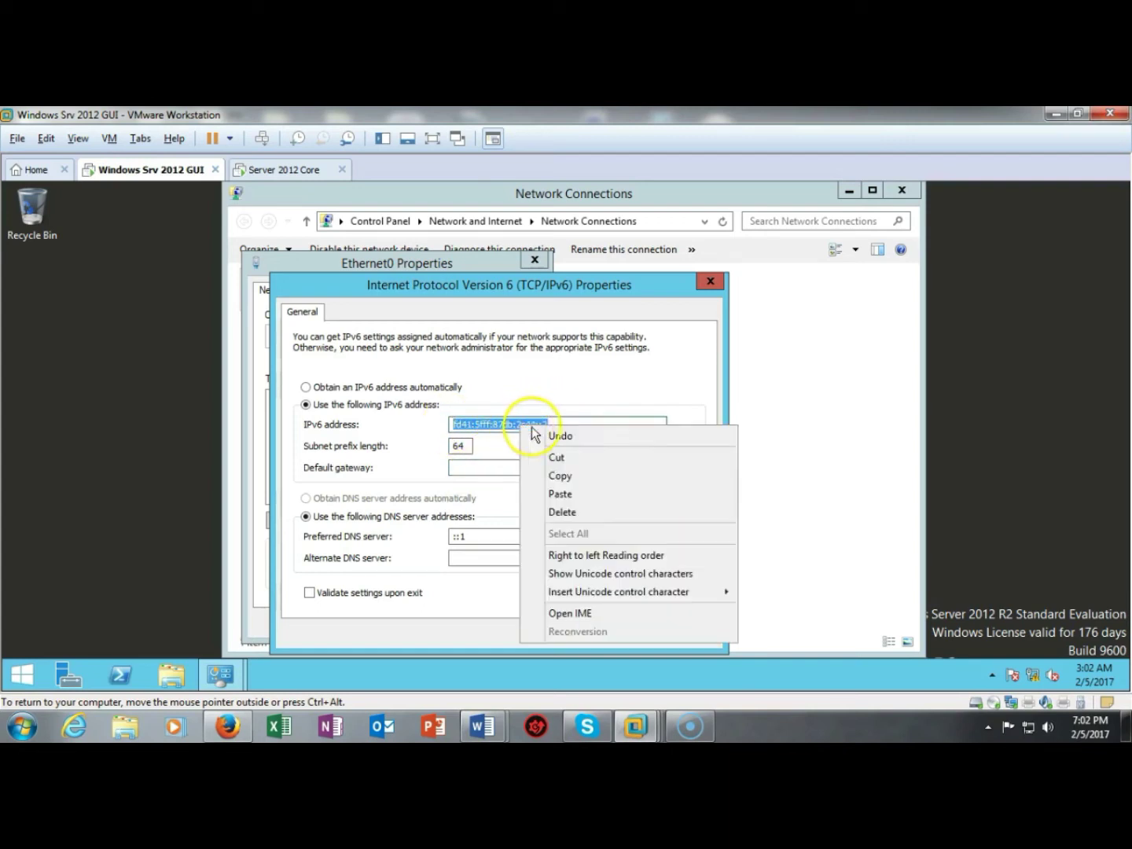
{"action": "left_click", "coordinate": [559, 475]}
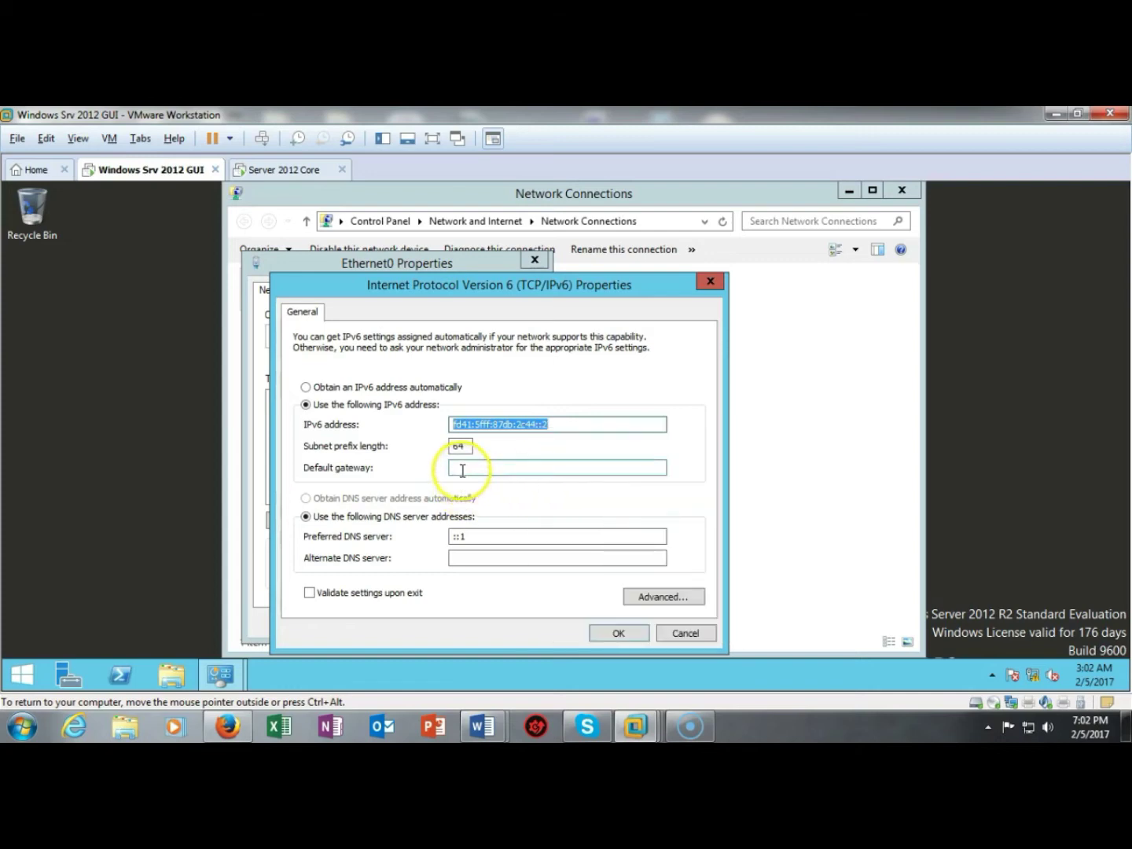
{"action": "left_click", "coordinate": [463, 471]}
{"action": "right_click", "coordinate": [457, 469]}
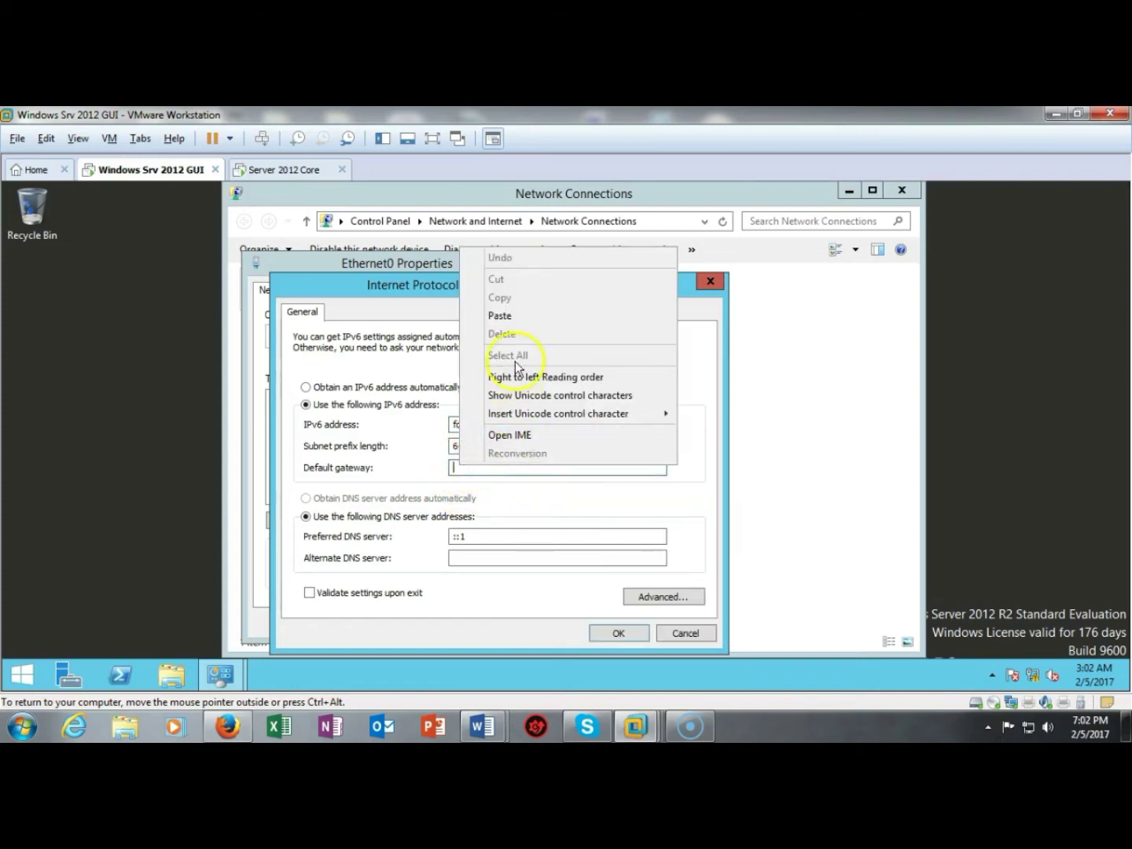
{"action": "left_click", "coordinate": [506, 316]}
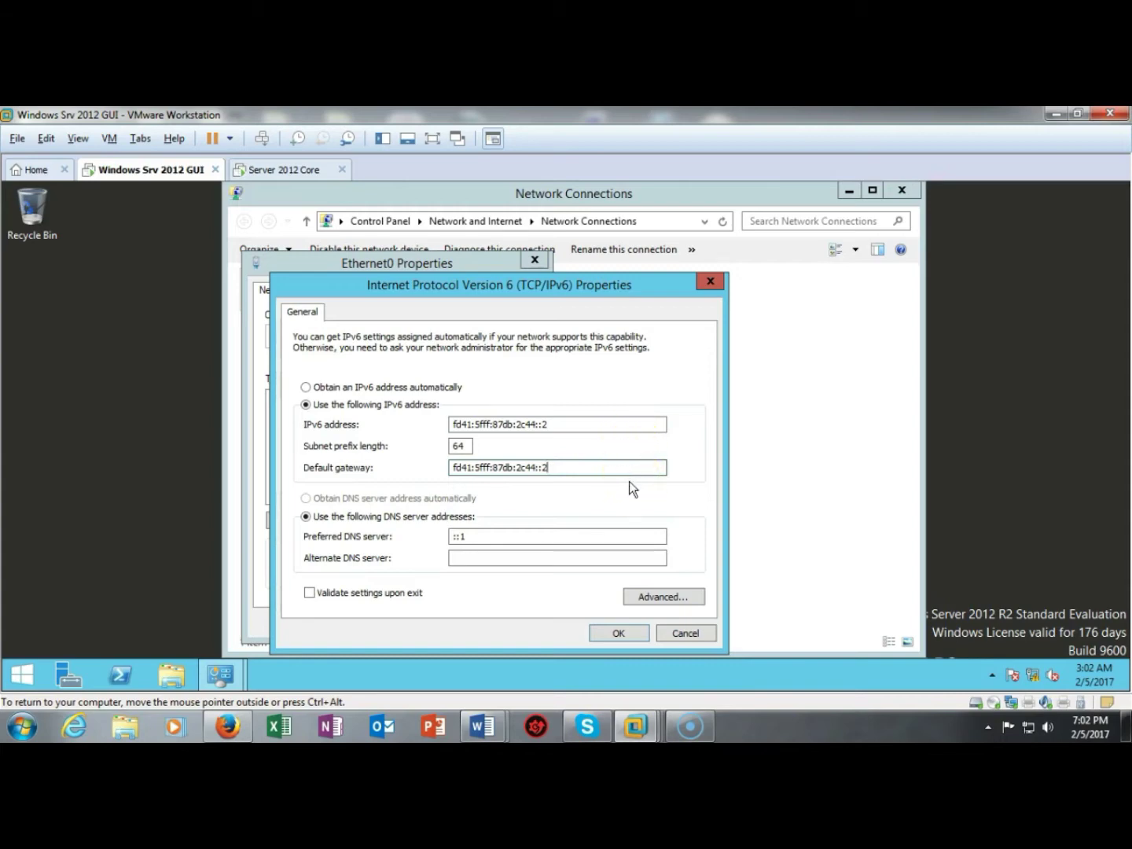
{"action": "left_click", "coordinate": [596, 464]}
Keep ::1 as preferred DNS, apply both dialogs, and switch to the Server 2012 Core machine.
{"action": "left_click", "coordinate": [484, 538]}
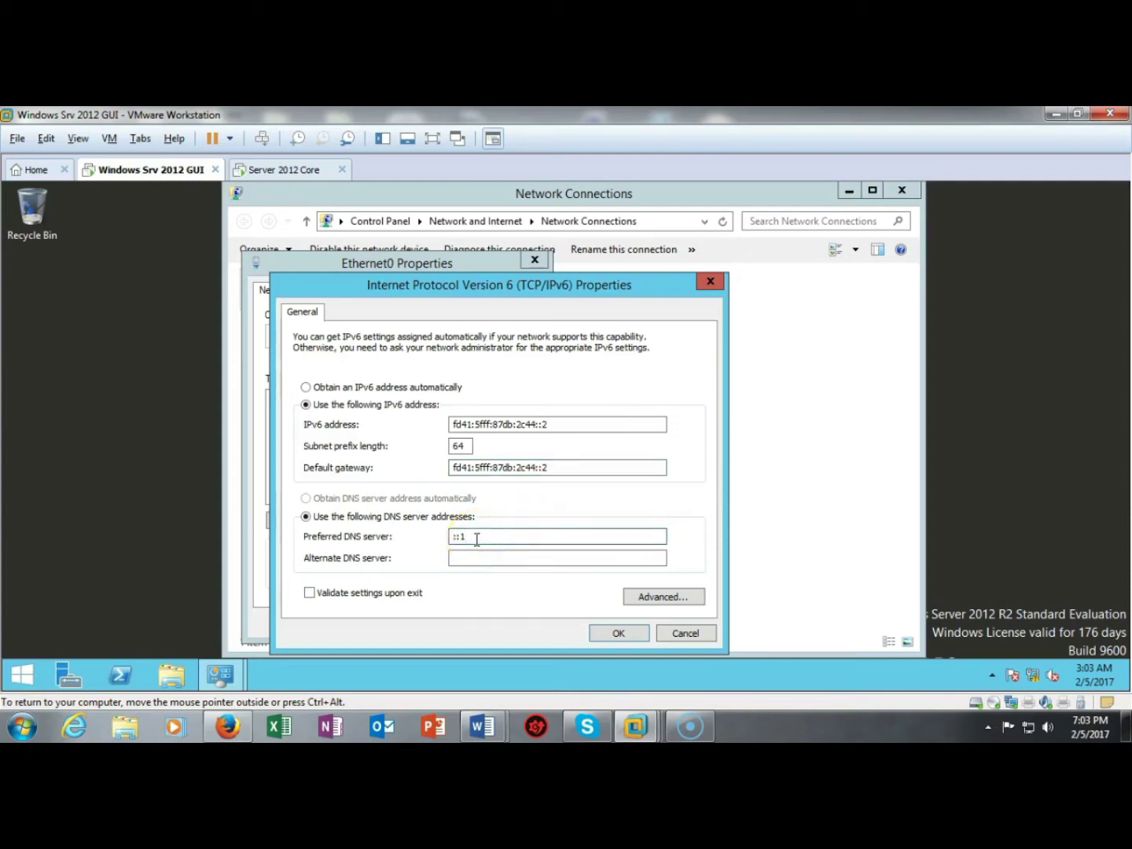
{"action": "left_click_drag", "start_coordinate": [474, 538], "coordinate": [436, 538]}
{"action": "left_click", "coordinate": [536, 531]}
{"action": "left_click", "coordinate": [619, 633]}
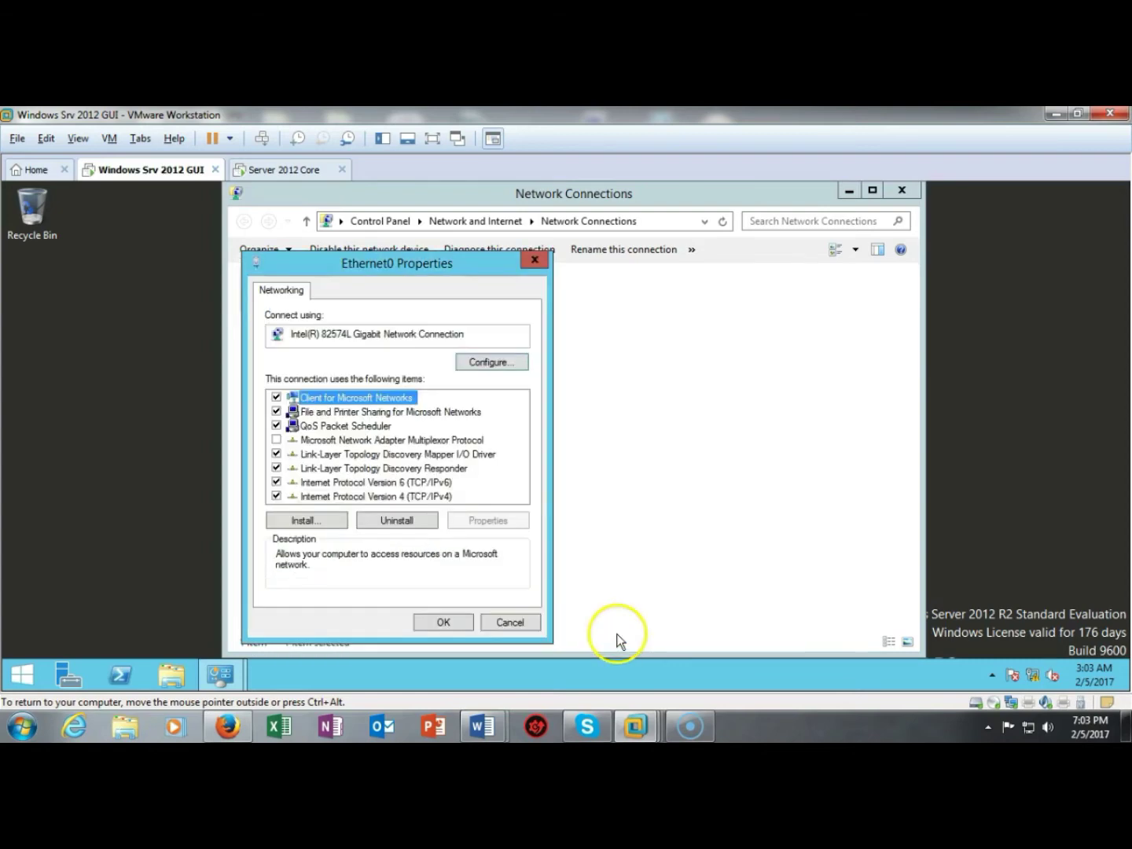
{"action": "left_click", "coordinate": [440, 621]}
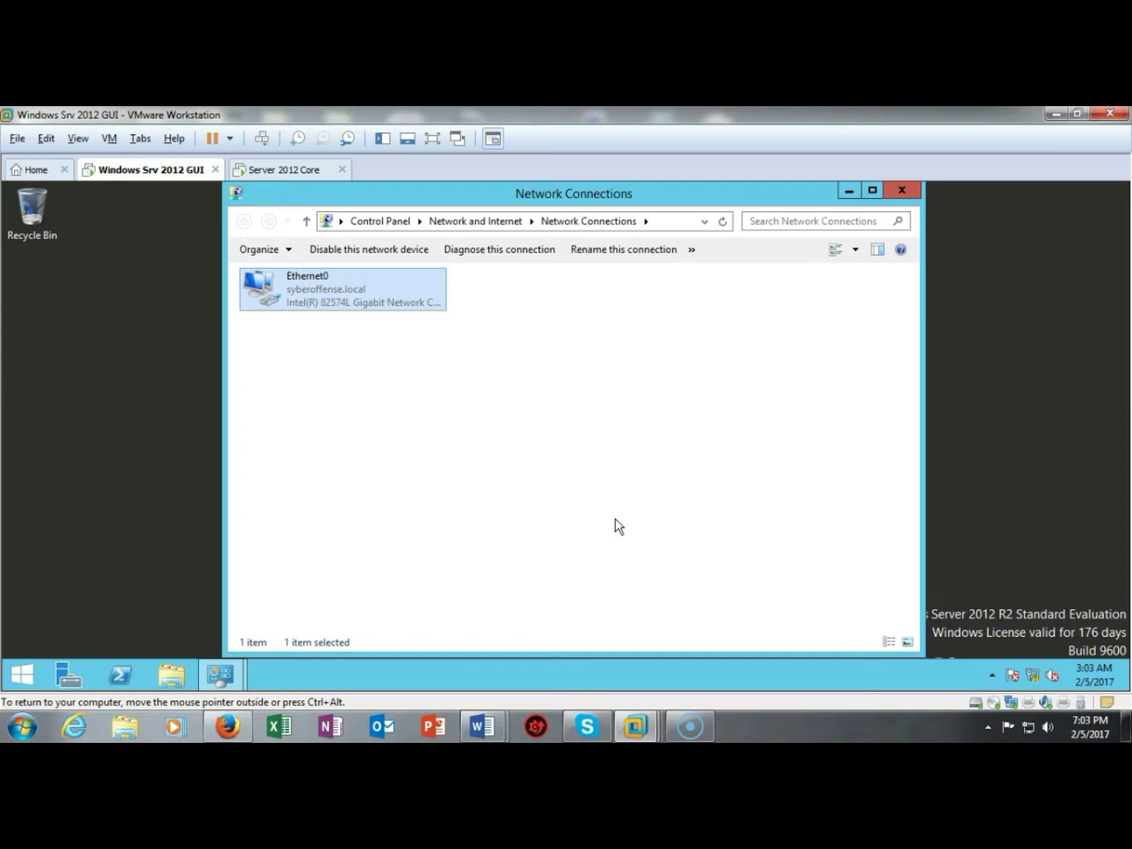
{"action": "key", "text": "ctrl+alt"}
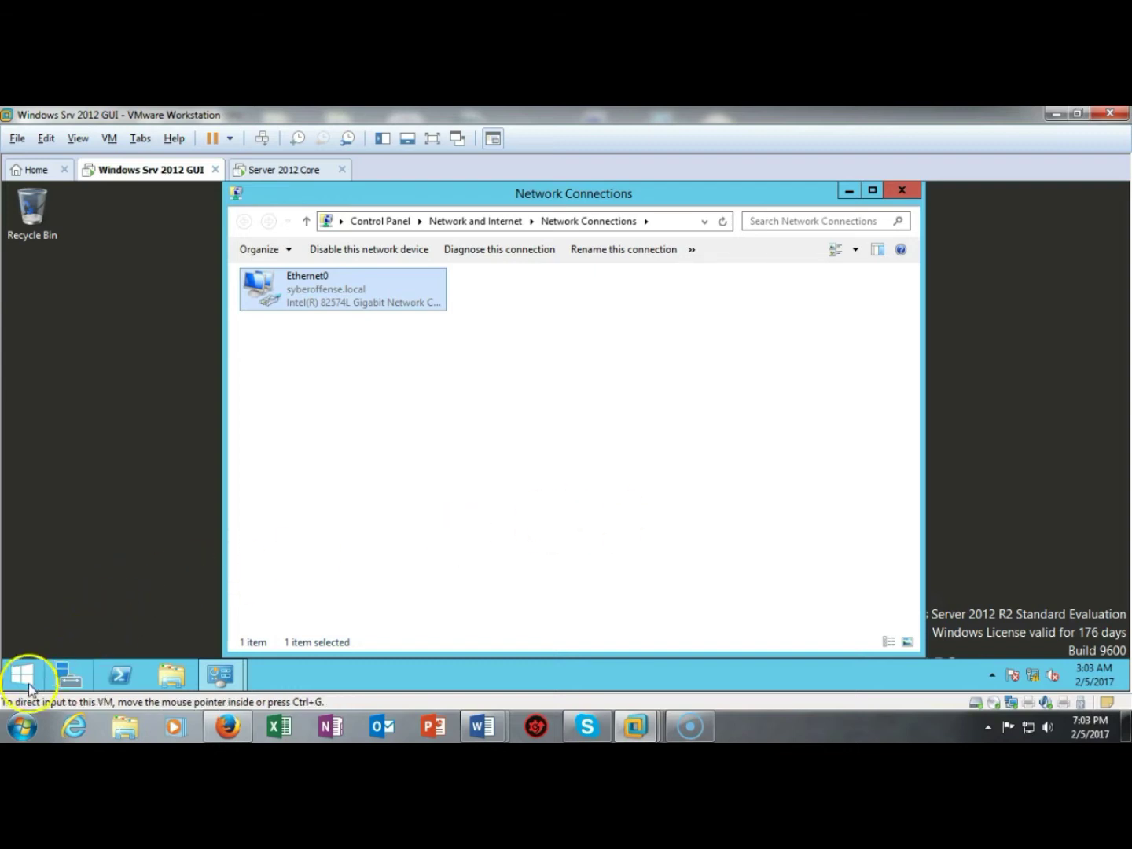
{"action": "key", "text": "ctrl+Tab"}
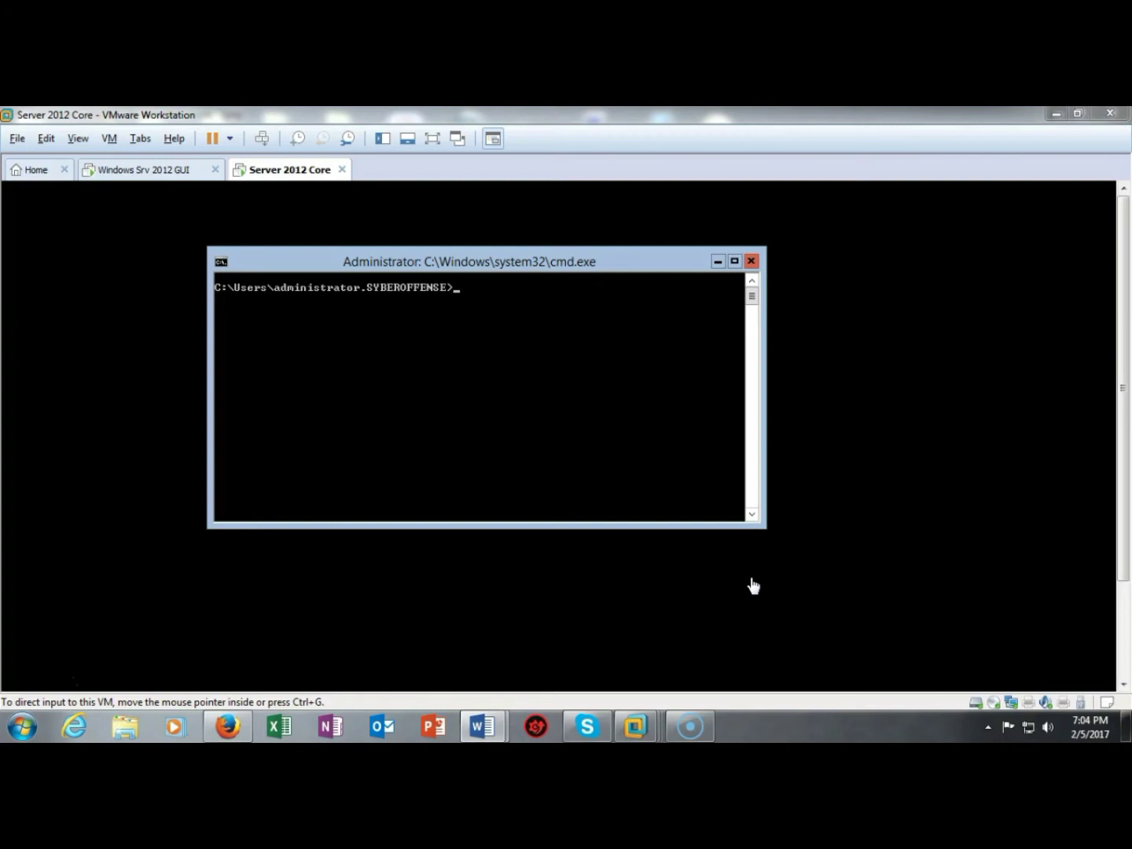
Run ipconfig on the Core server, showing 192.168.5.11 and only a link-local IPv6 address.
{"action": "left_click", "coordinate": [754, 579]}
{"action": "left_click", "coordinate": [829, 561]}
{"action": "left_click", "coordinate": [453, 288]}
{"action": "type", "text": "ipconfig"}
{"action": "key", "text": "Return"}
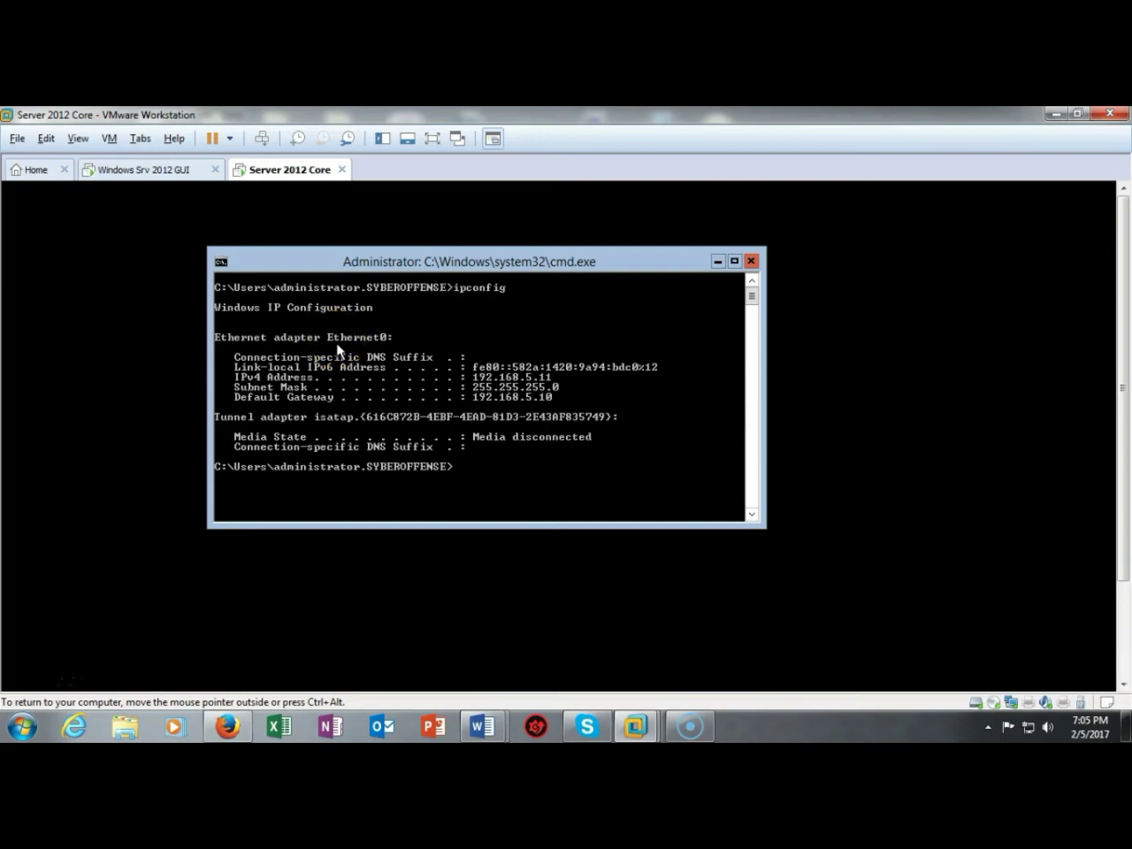
{"action": "key", "text": "ctrl+alt"}
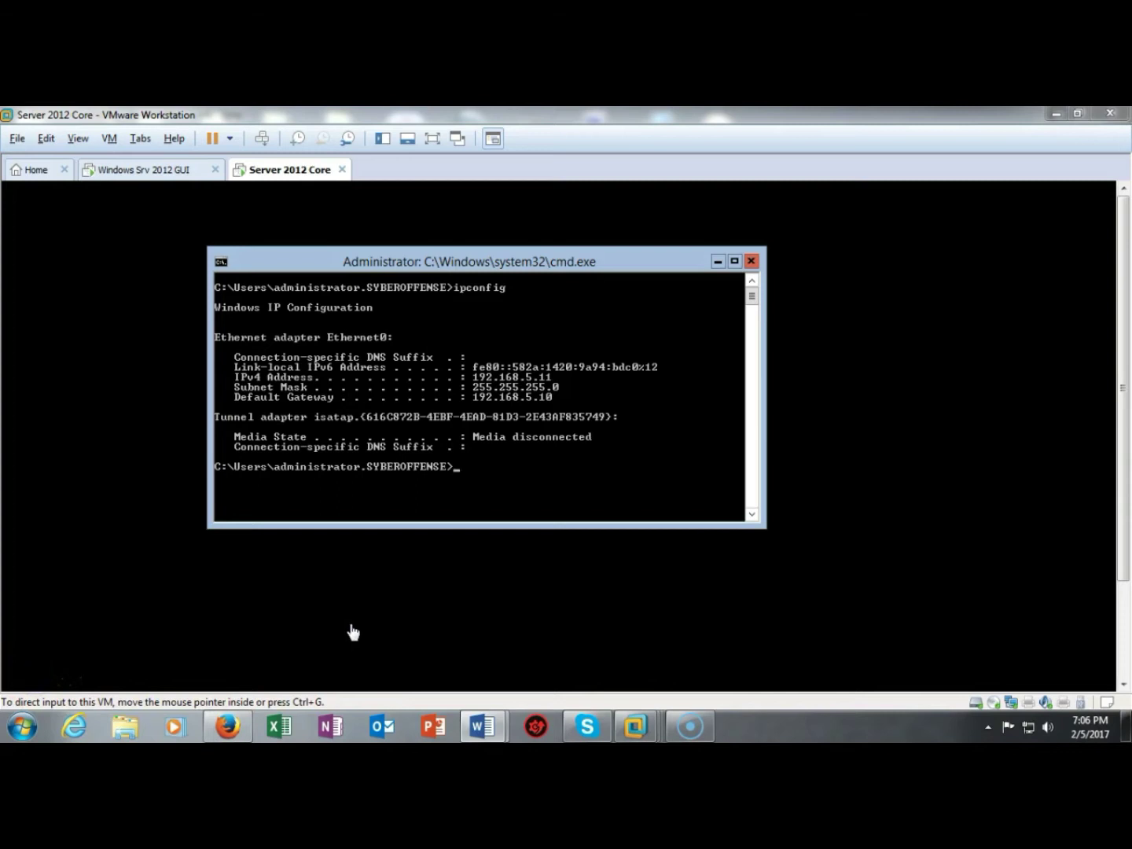
Paste and run 'NETSH int ipv6 add address Ethernet0 fd41:5fff:87db:2c44::3' in the Core console.
{"action": "left_click", "coordinate": [459, 470]}
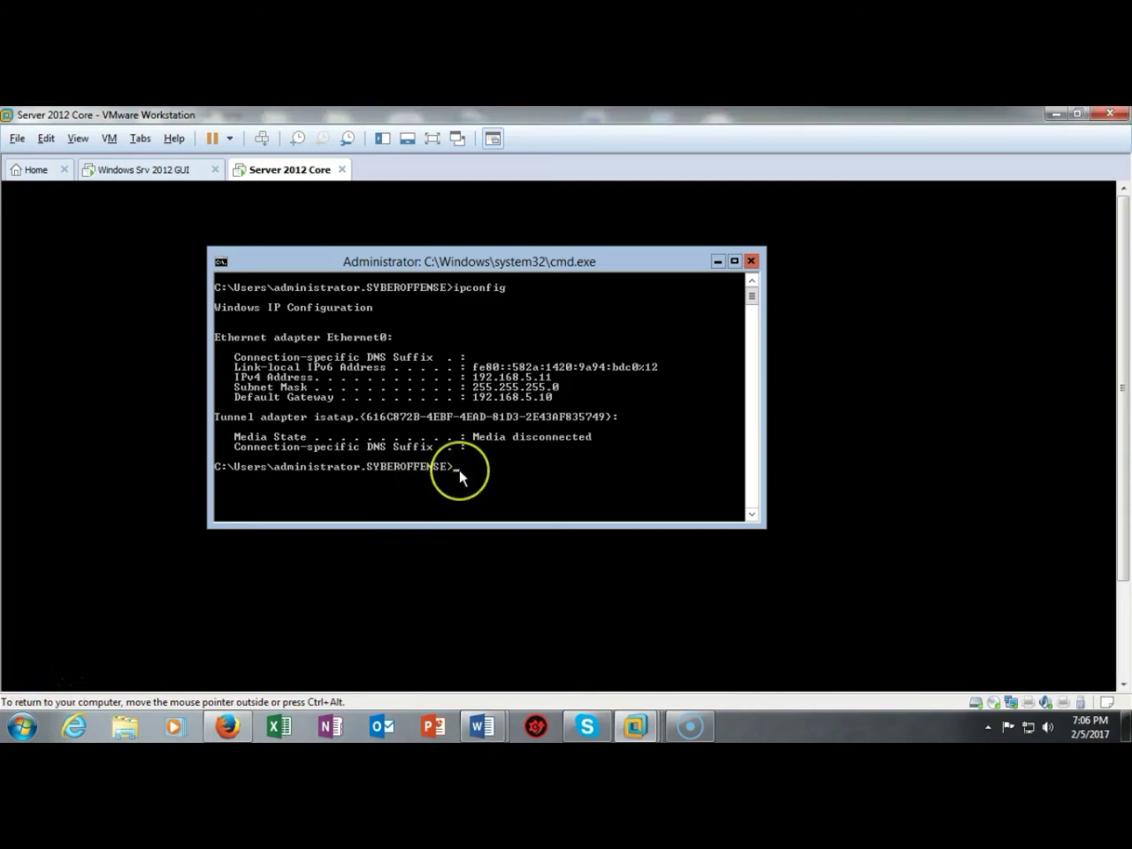
{"action": "right_click", "coordinate": [460, 469]}
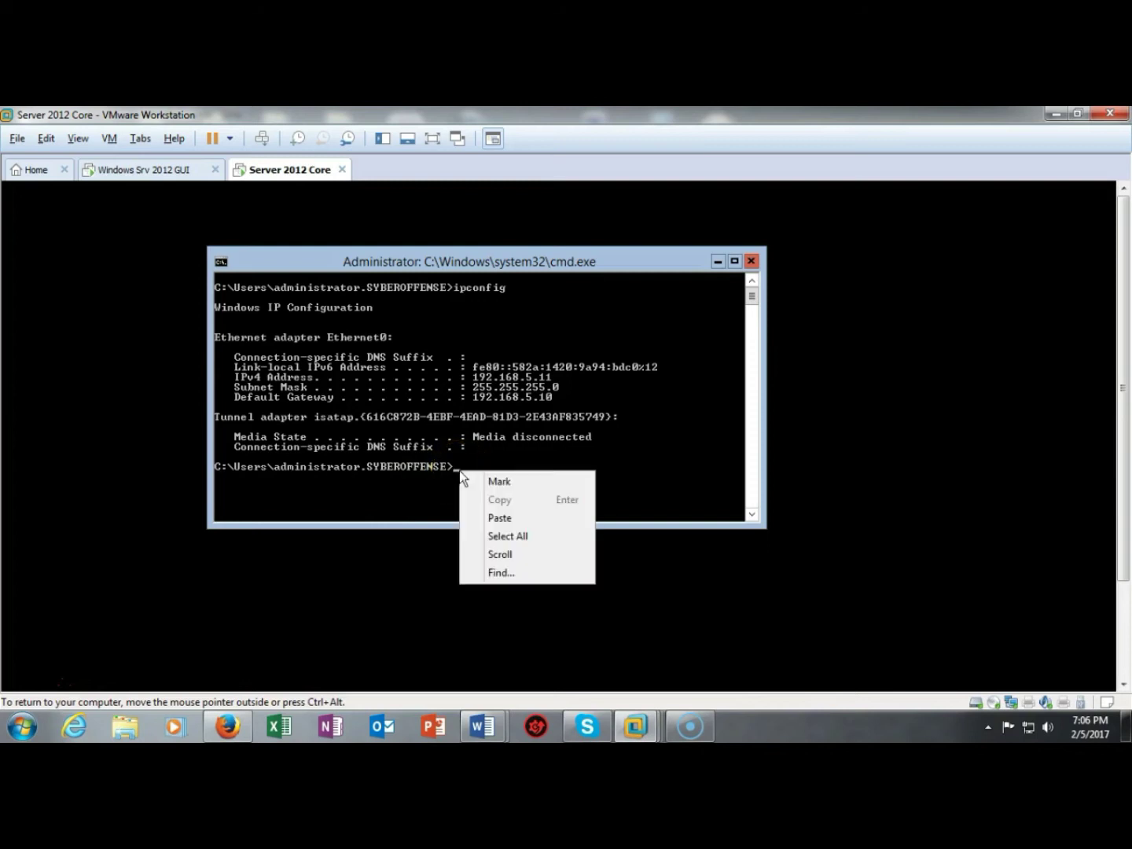
{"action": "left_click", "coordinate": [493, 521]}
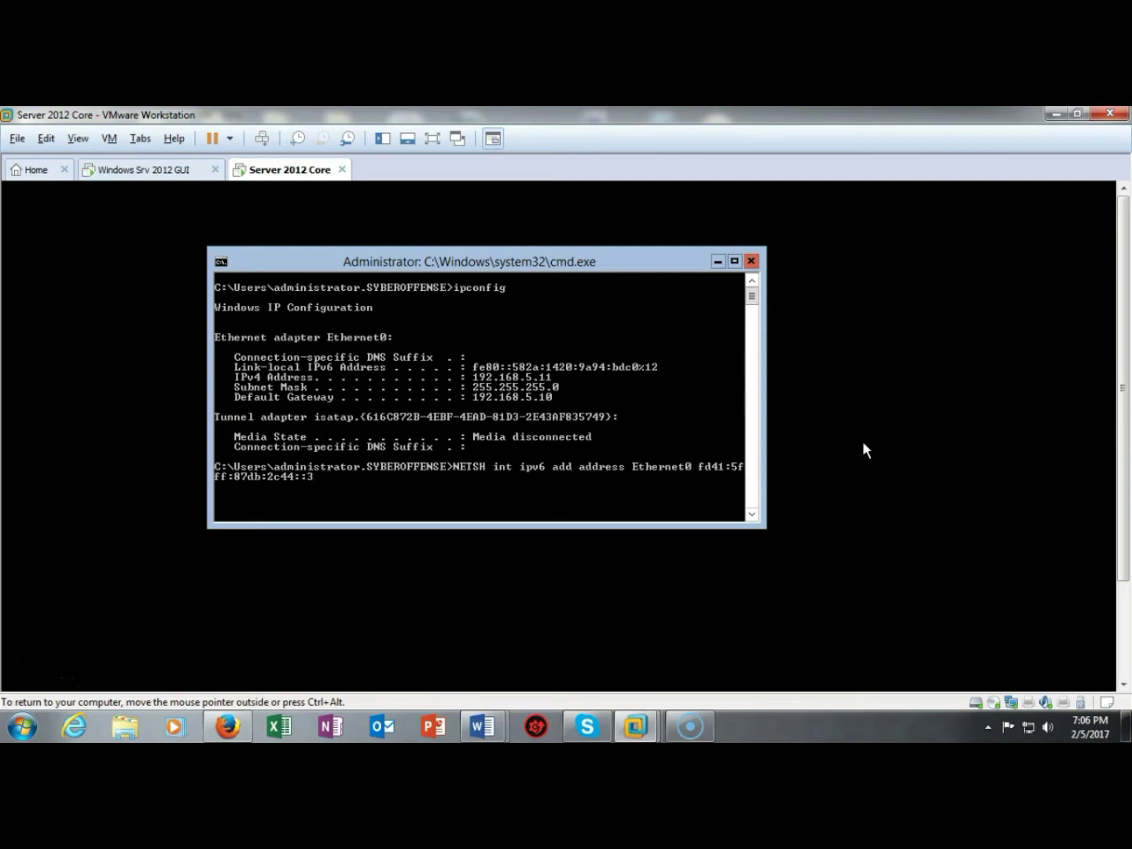
{"action": "key", "text": "Return"}
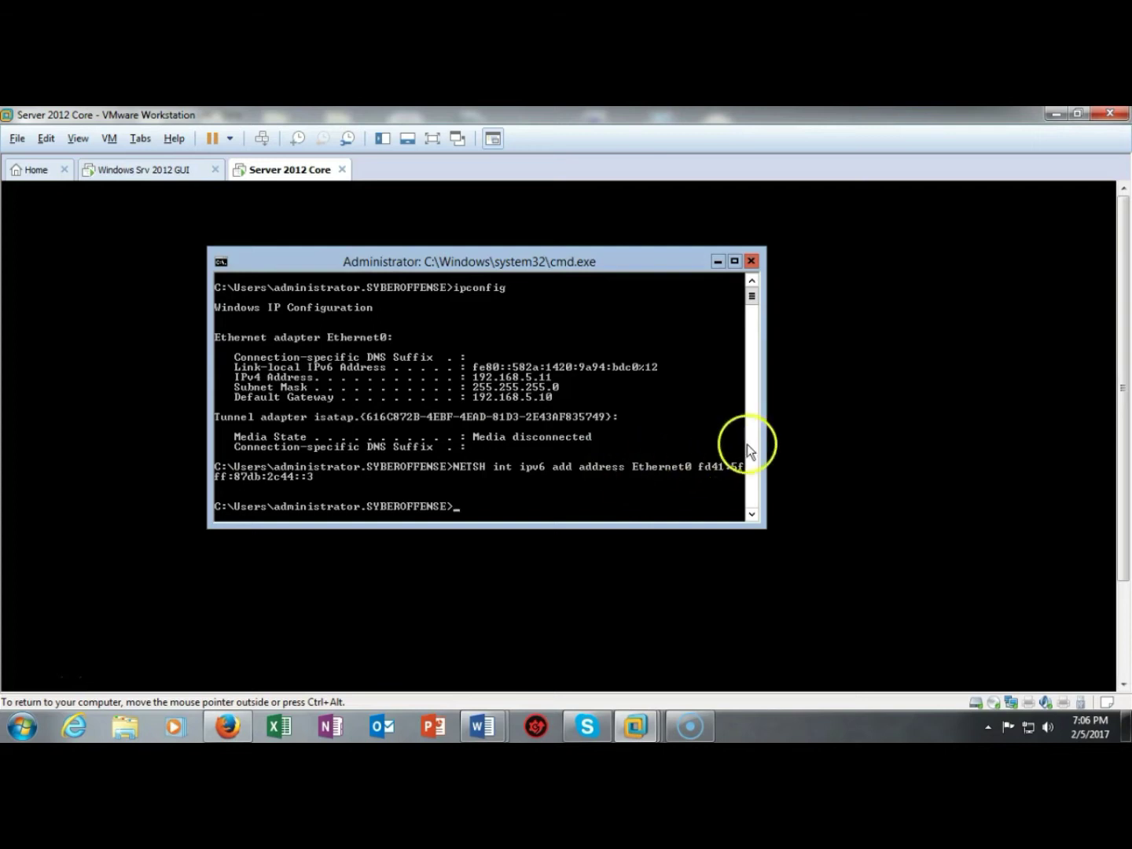
{"action": "key", "text": "ctrl+alt"}
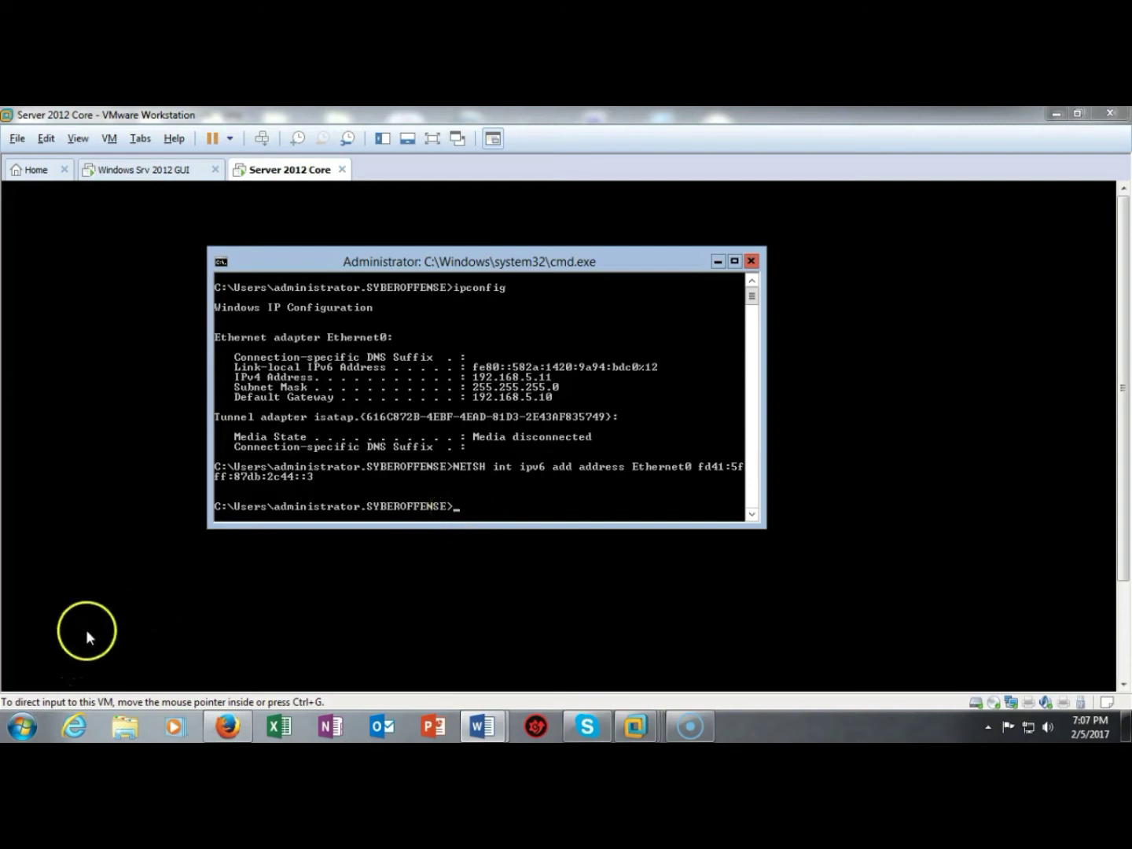
{"action": "left_click", "coordinate": [31, 675]}
Launch PowerShell with 'start powershell' and move its window up and left.
{"action": "type", "text": "start powershell"}
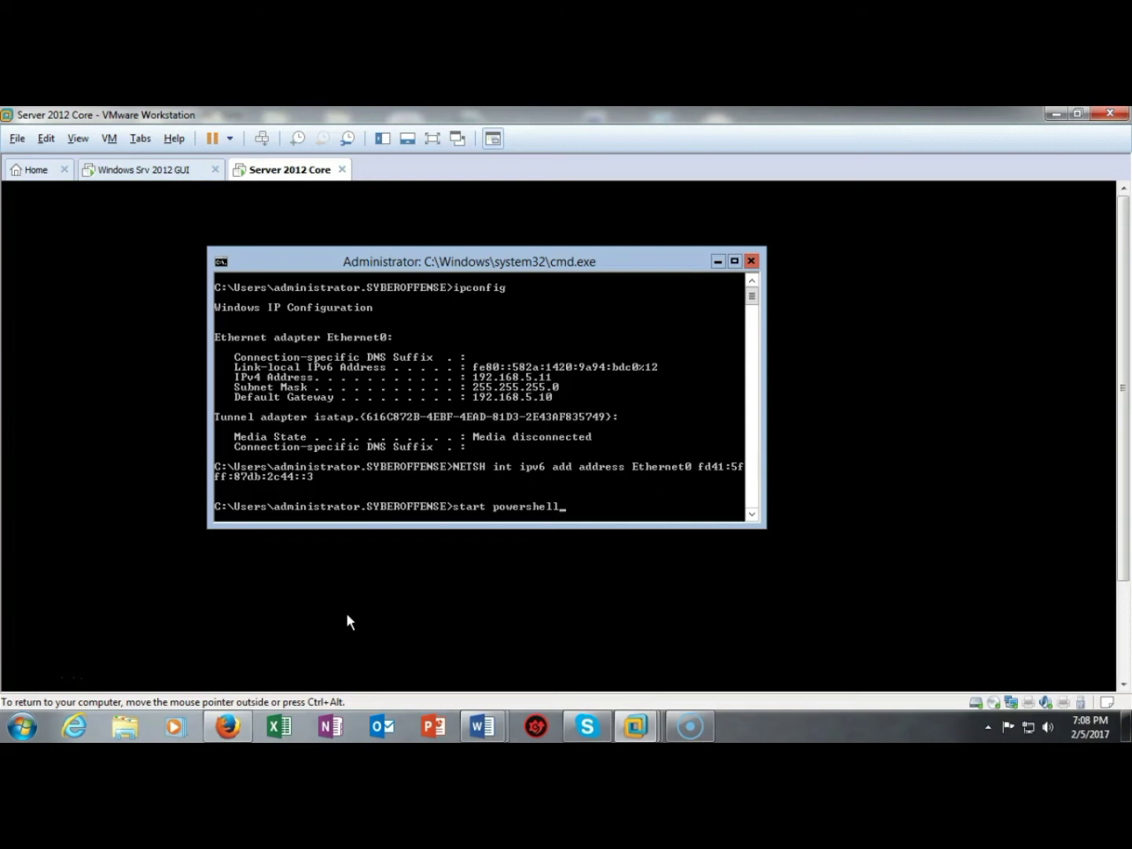
{"action": "key", "text": "Return"}
{"action": "left_click", "coordinate": [567, 493]}
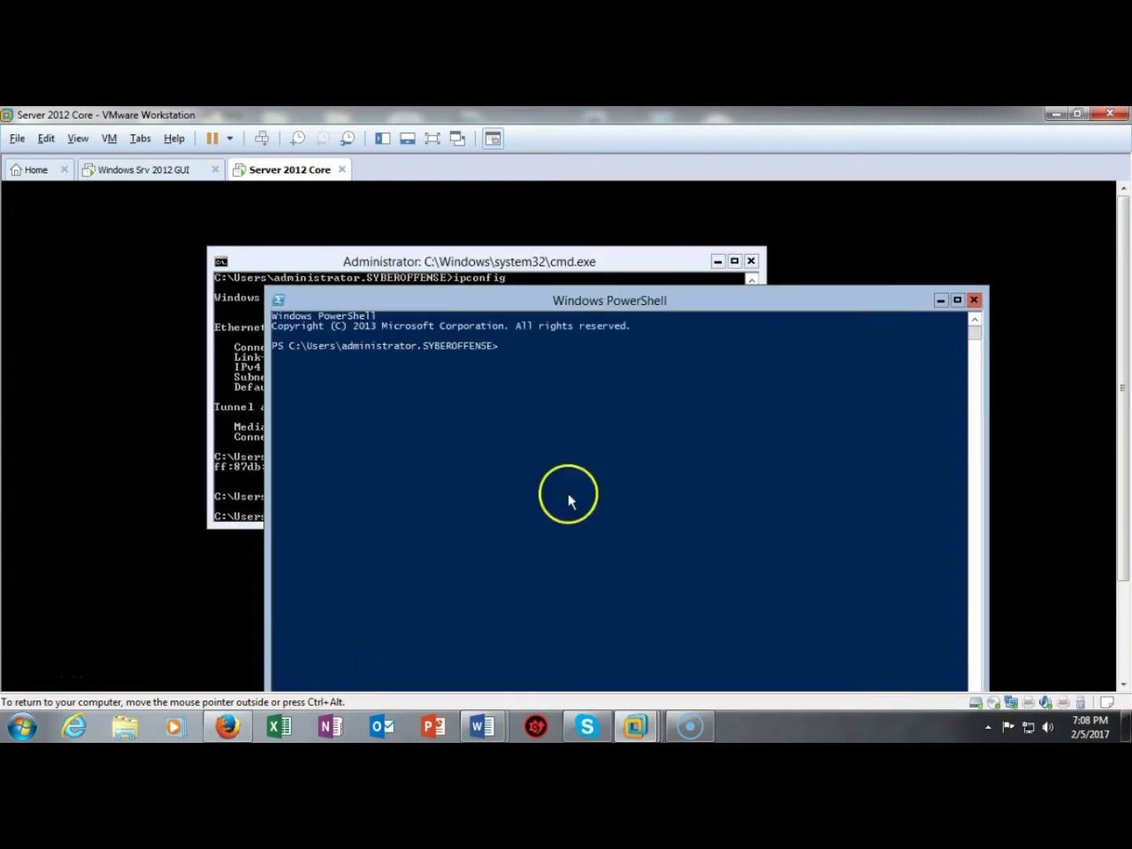
{"action": "left_click_drag", "start_coordinate": [675, 304], "coordinate": [631, 247]}
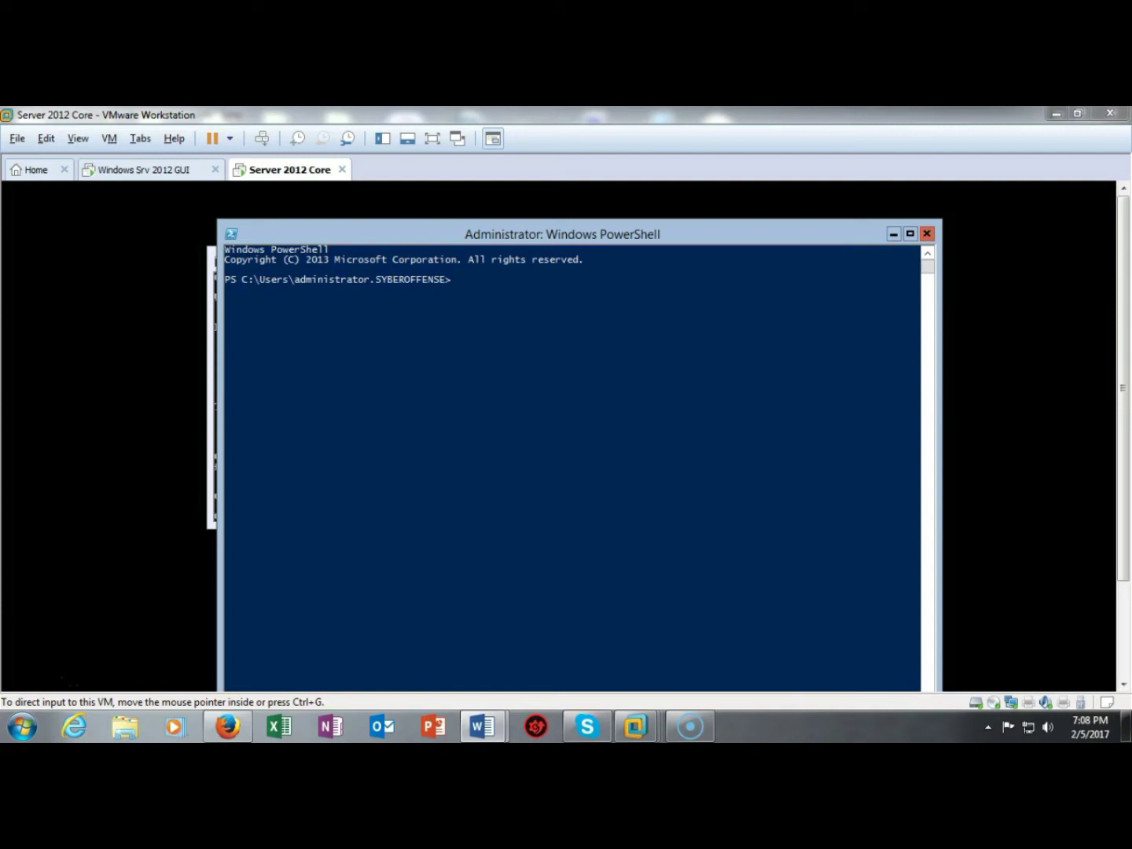
Run Set-DnsClientServerAddress on Ethernet0 with servers 192.168.5.1 and fd41:5fff:87db:2c44::2.
{"action": "left_click", "coordinate": [35, 679]}
{"action": "right_click", "coordinate": [462, 286]}
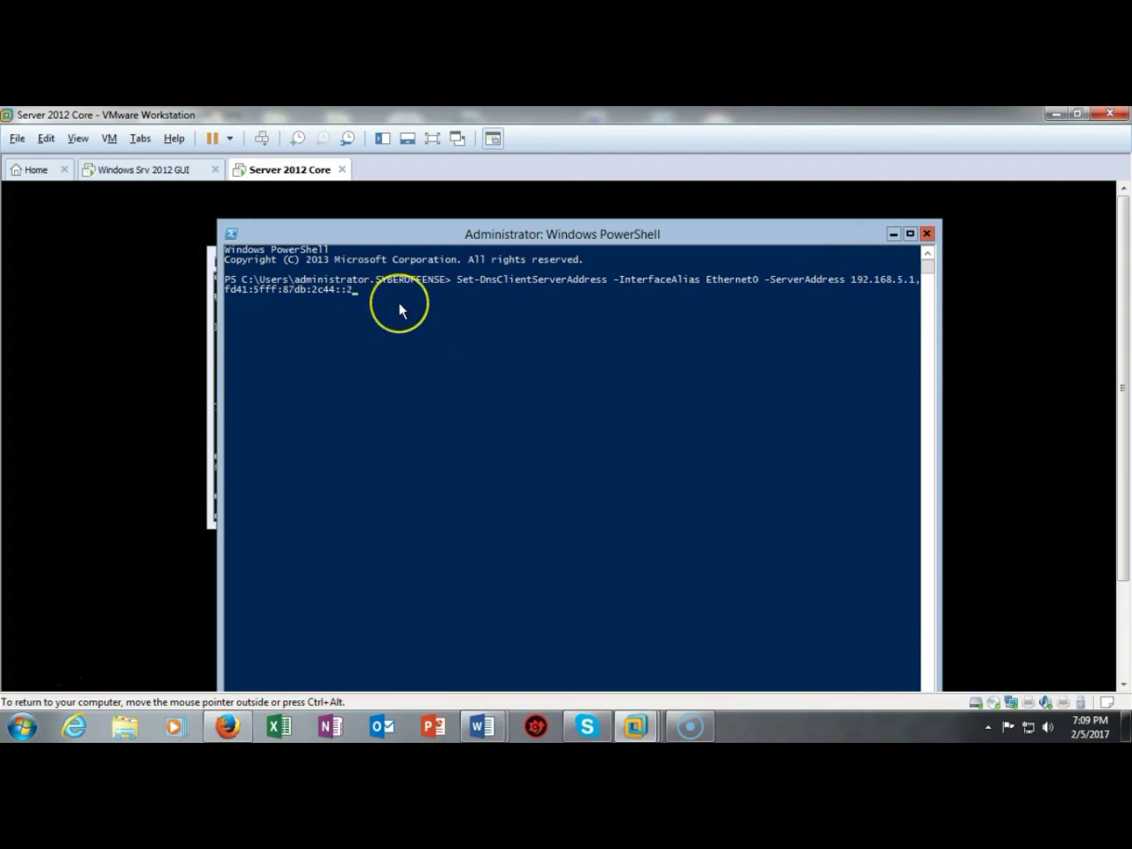
{"action": "key", "text": "Return"}
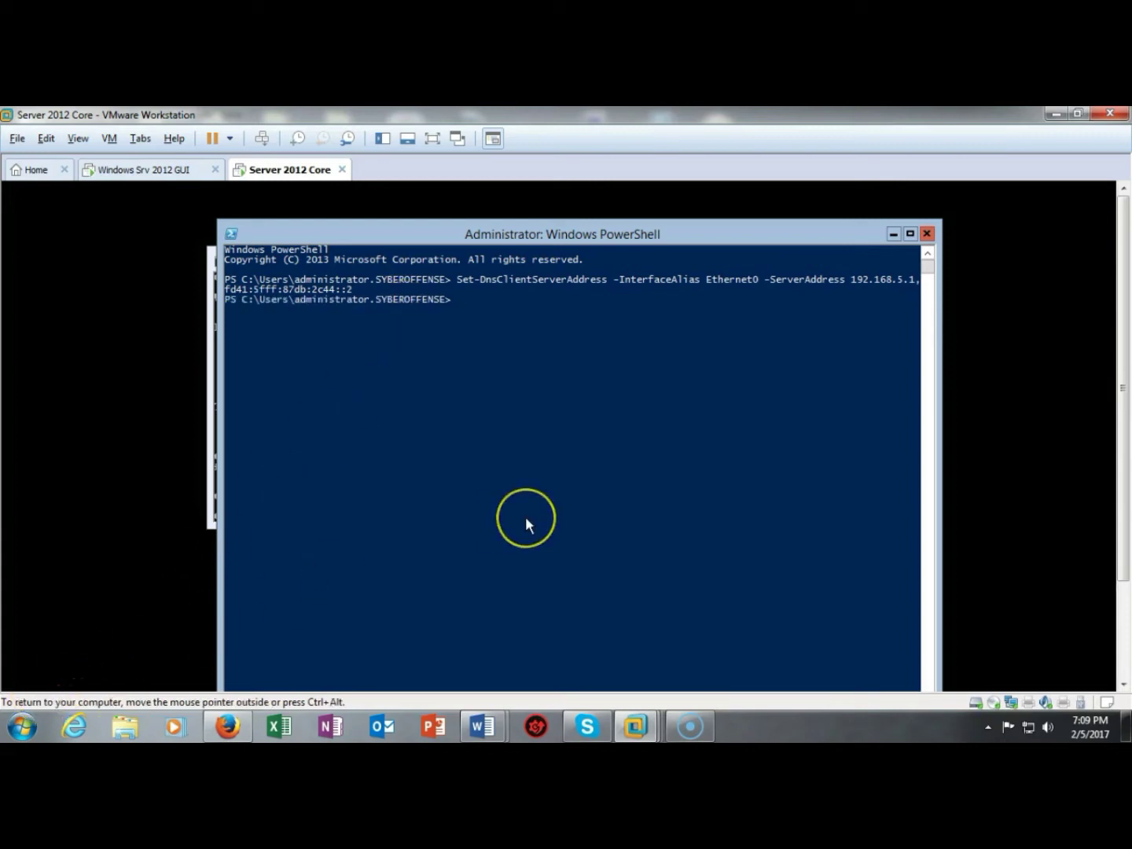
{"action": "key", "text": "ctrl+alt"}
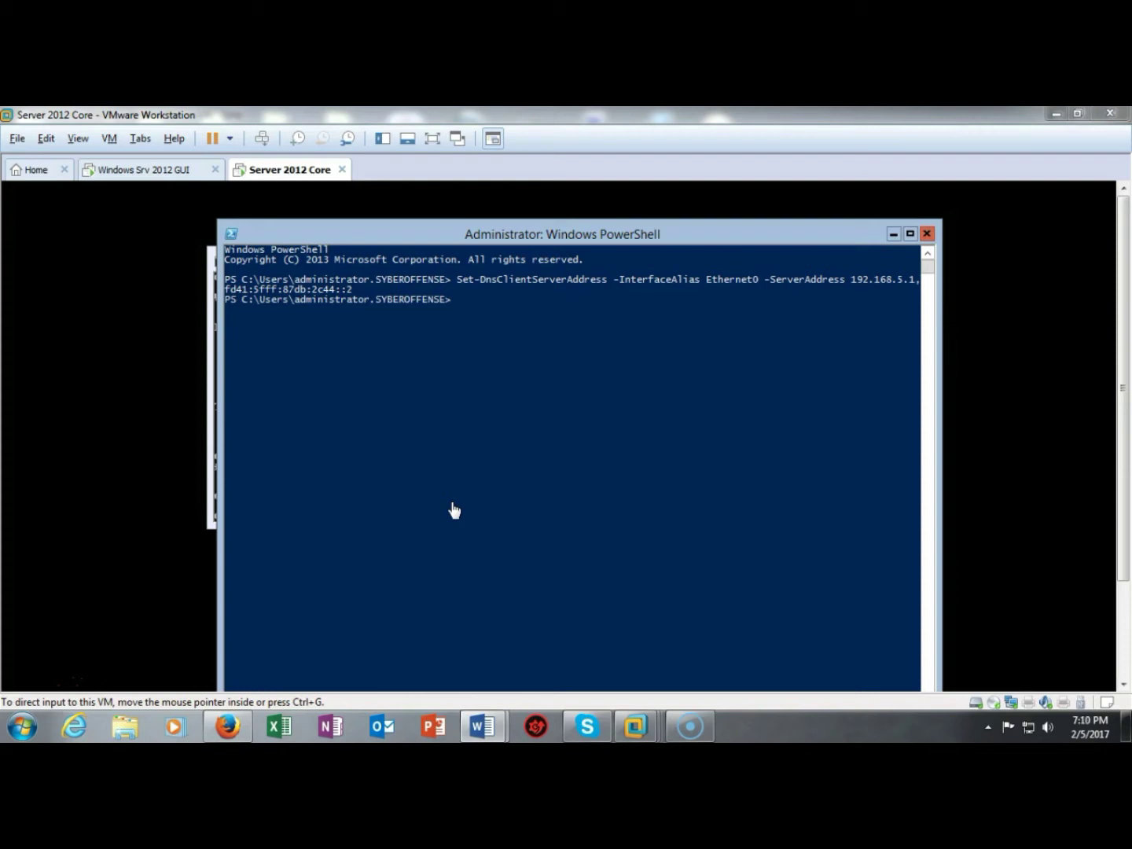
{"action": "left_click", "coordinate": [457, 301]}
Run ipconfig and highlight the new IPv6 address fd41:5fff:87db:2c44::3.
{"action": "type", "text": "ipconfig"}
{"action": "key", "text": "Return"}
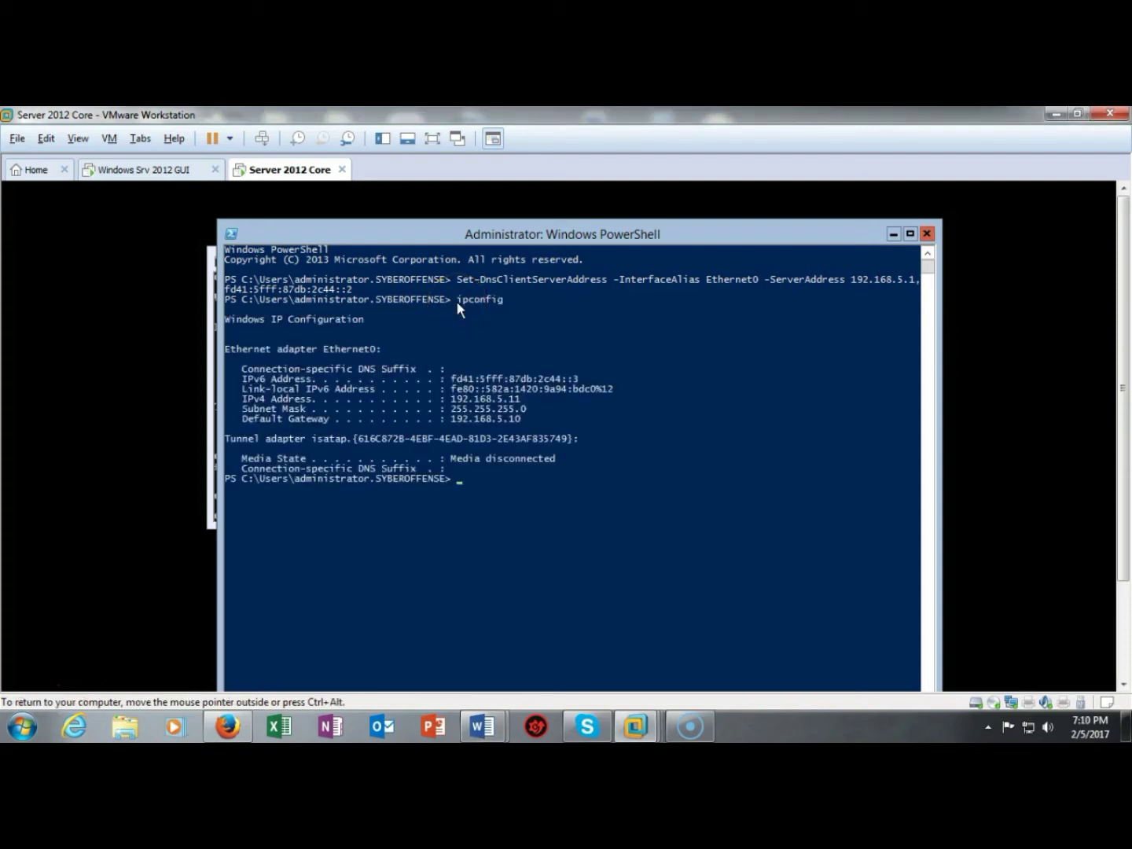
{"action": "left_click", "coordinate": [501, 306]}
{"action": "left_click", "coordinate": [338, 372]}
{"action": "left_click", "coordinate": [298, 371]}
{"action": "left_click_drag", "start_coordinate": [446, 379], "coordinate": [592, 378]}
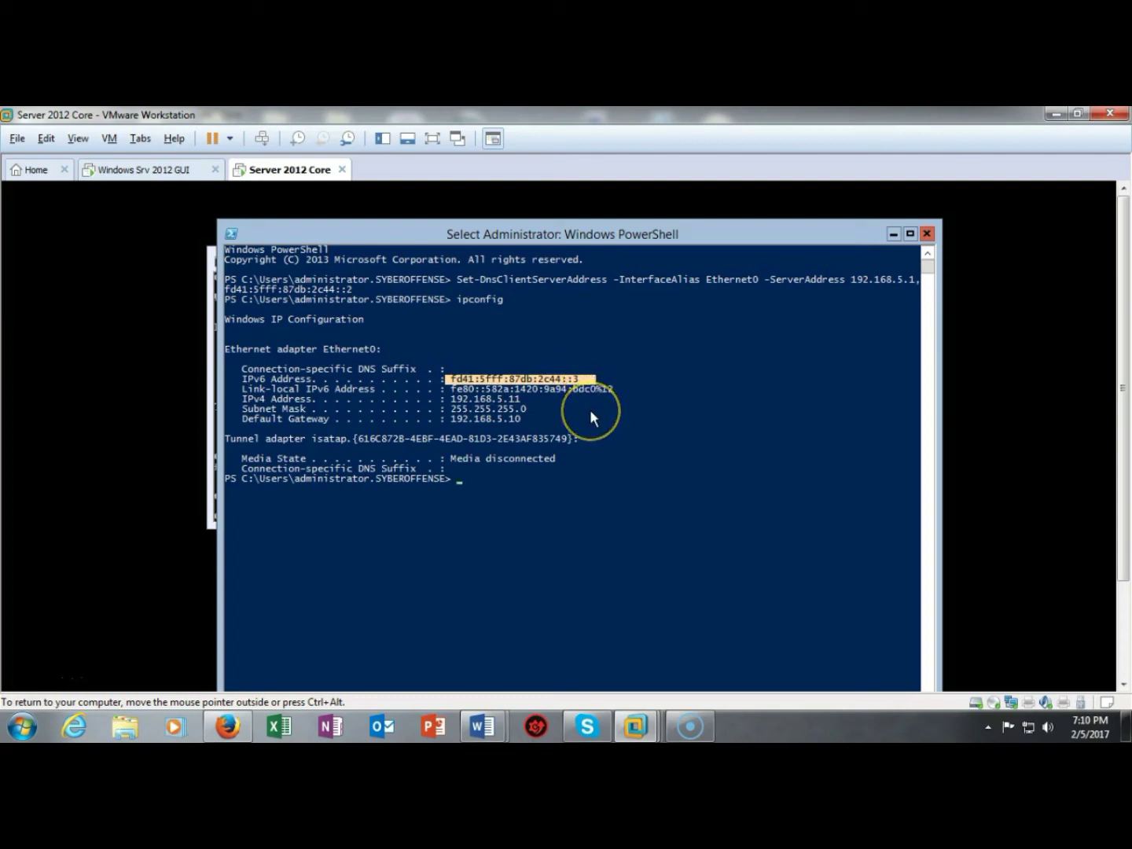
{"action": "left_click", "coordinate": [459, 479]}
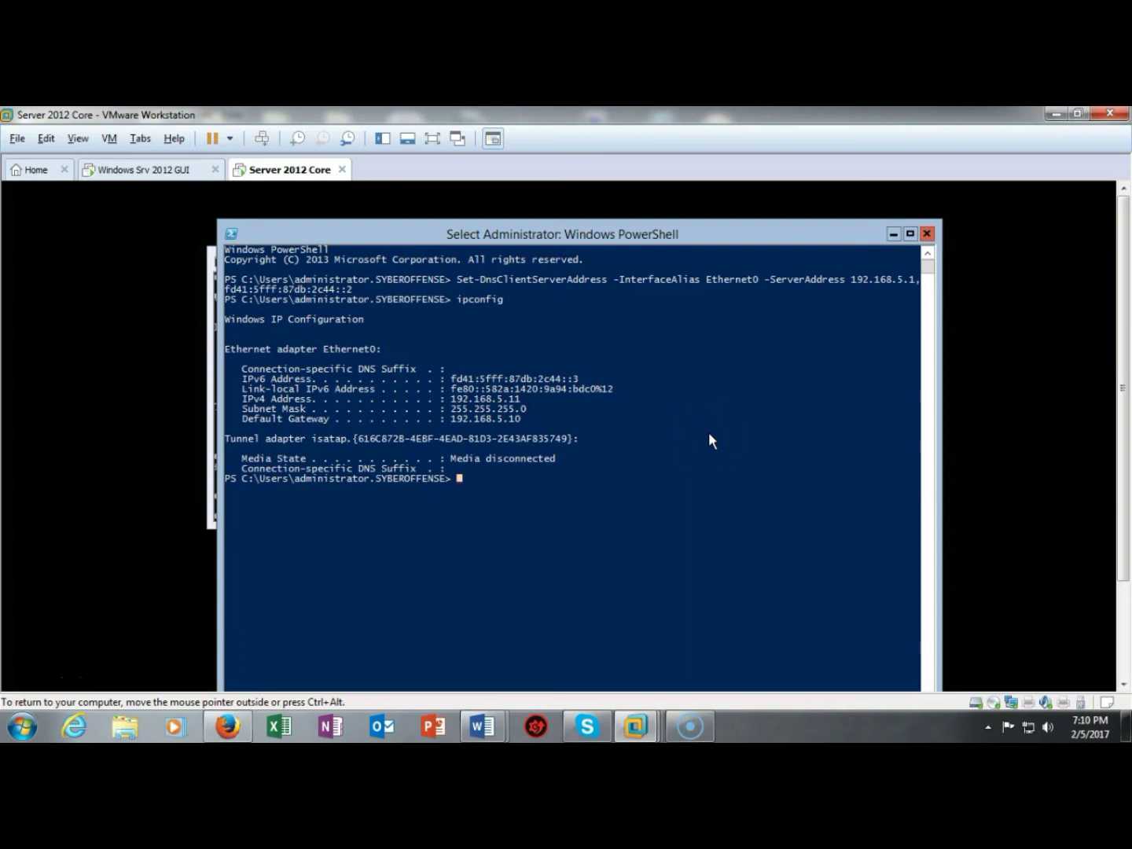
Run ipconfig /all and select the 192.168.5.1 DNS server entry.
{"action": "key", "text": "Escape"}
{"action": "key", "text": "Up"}
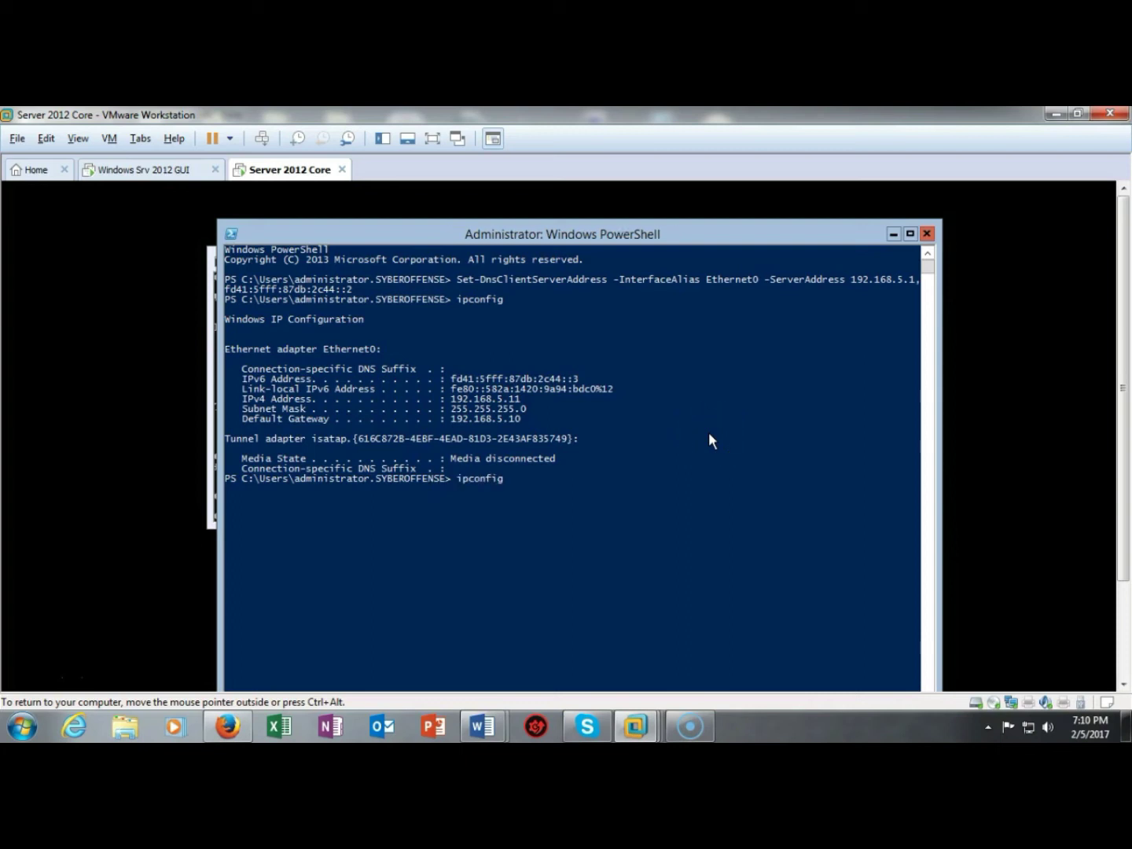
{"action": "type", "text": "/all"}
{"action": "key", "text": "Return"}
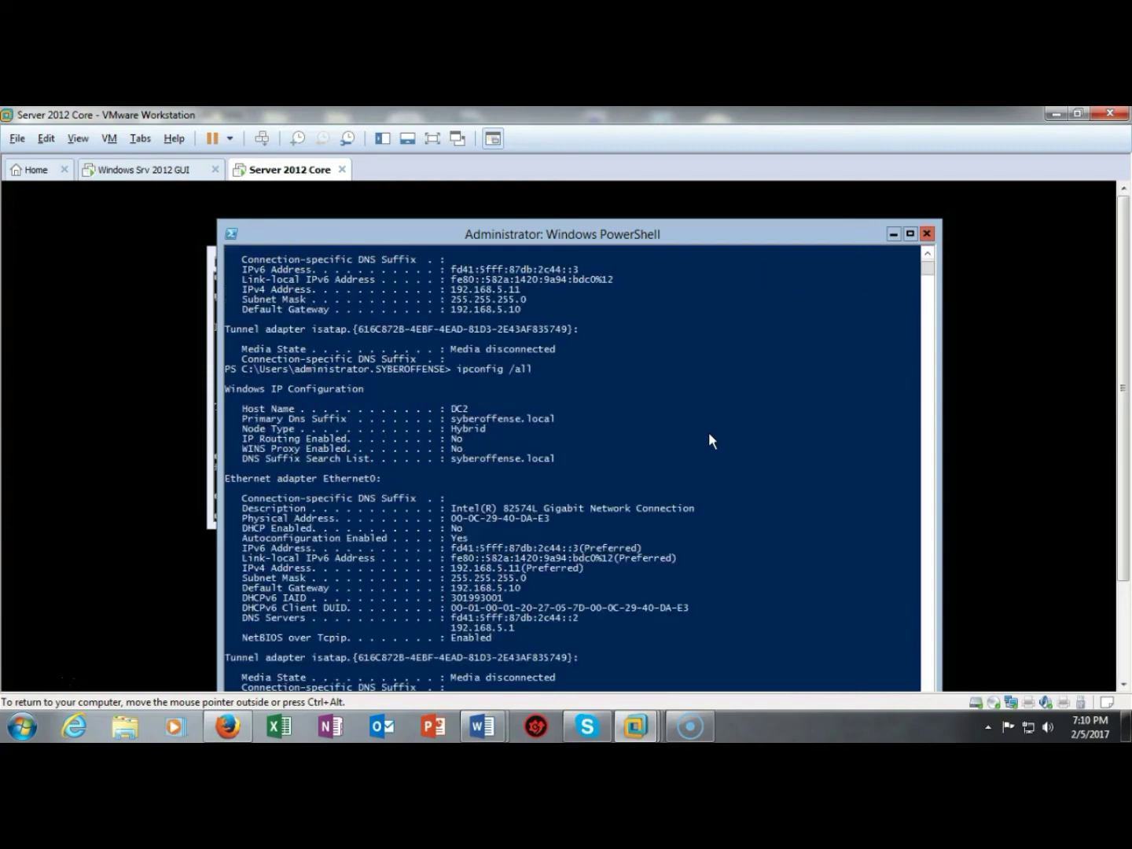
{"action": "scroll", "coordinate": [707, 413], "scroll_direction": "down", "scroll_amount": 2}
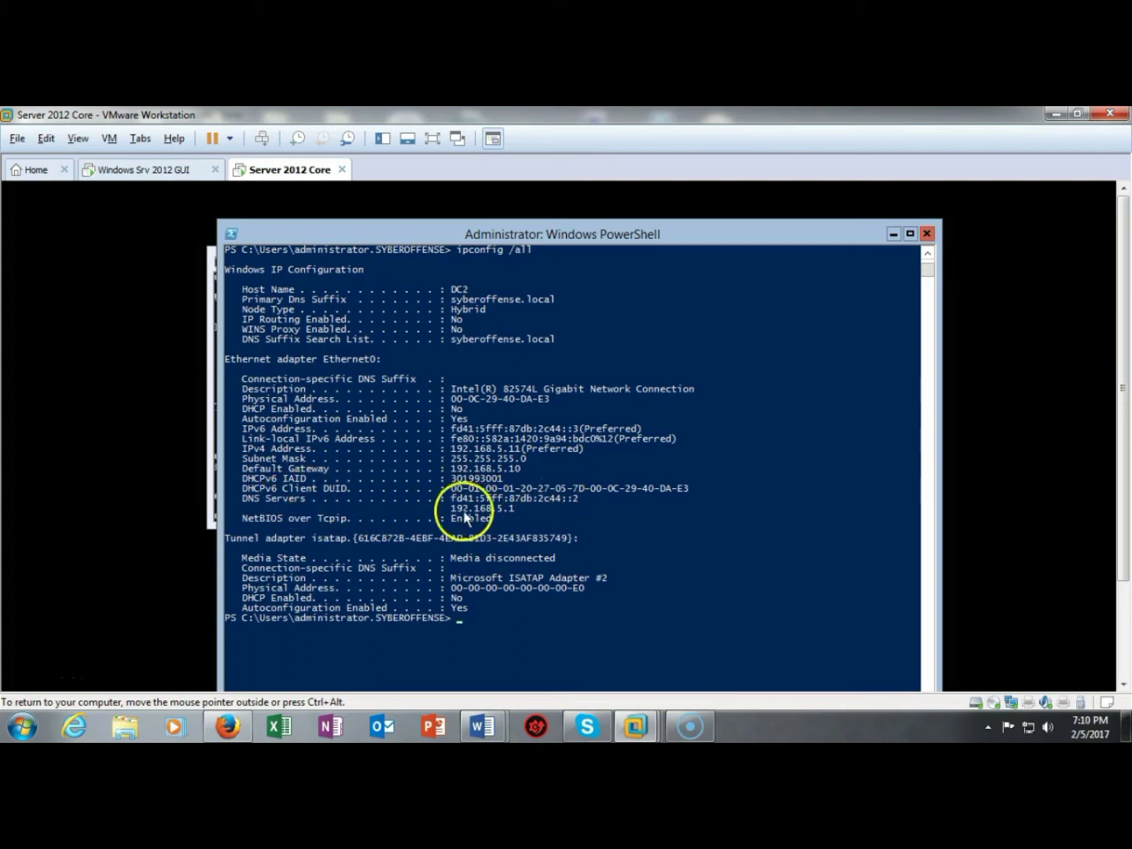
{"action": "left_click_drag", "start_coordinate": [452, 508], "coordinate": [513, 508]}
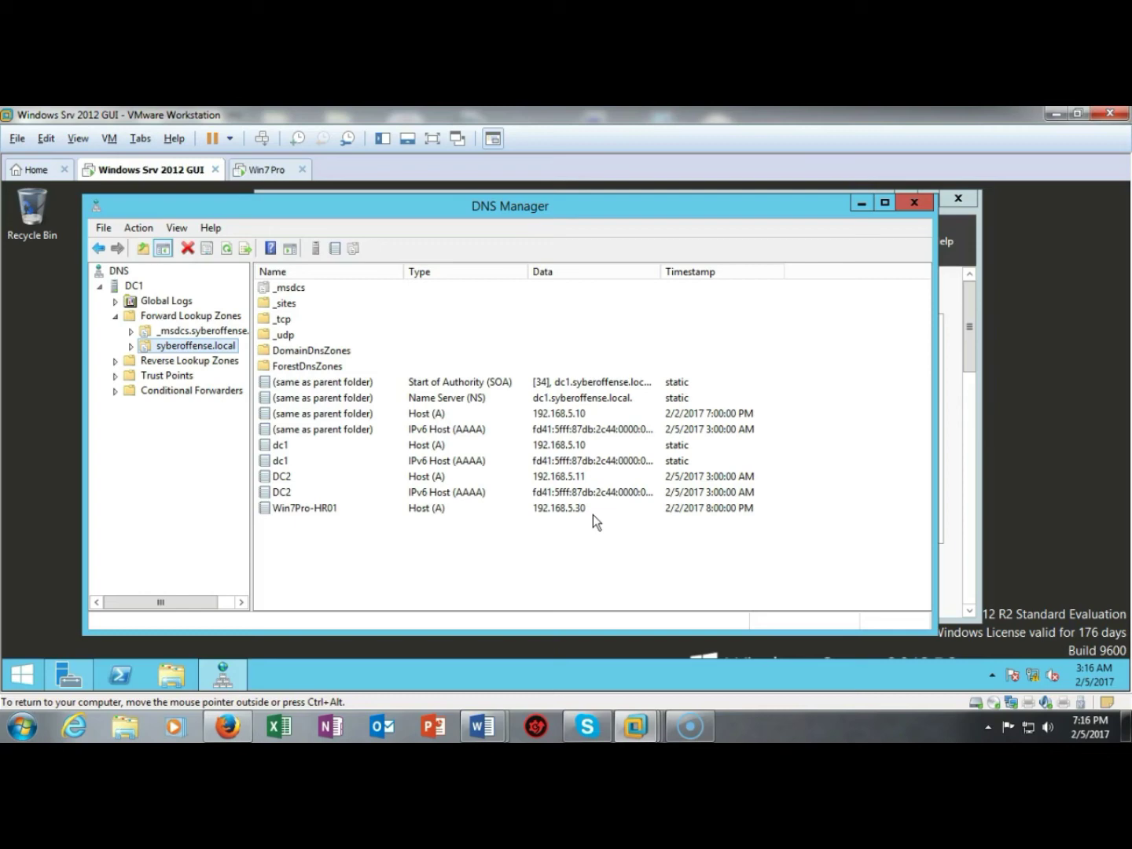
Switch from the DNS Manager view to the Win7 Pro virtual machine tab.
{"action": "key", "text": "ctrl+Tab"}
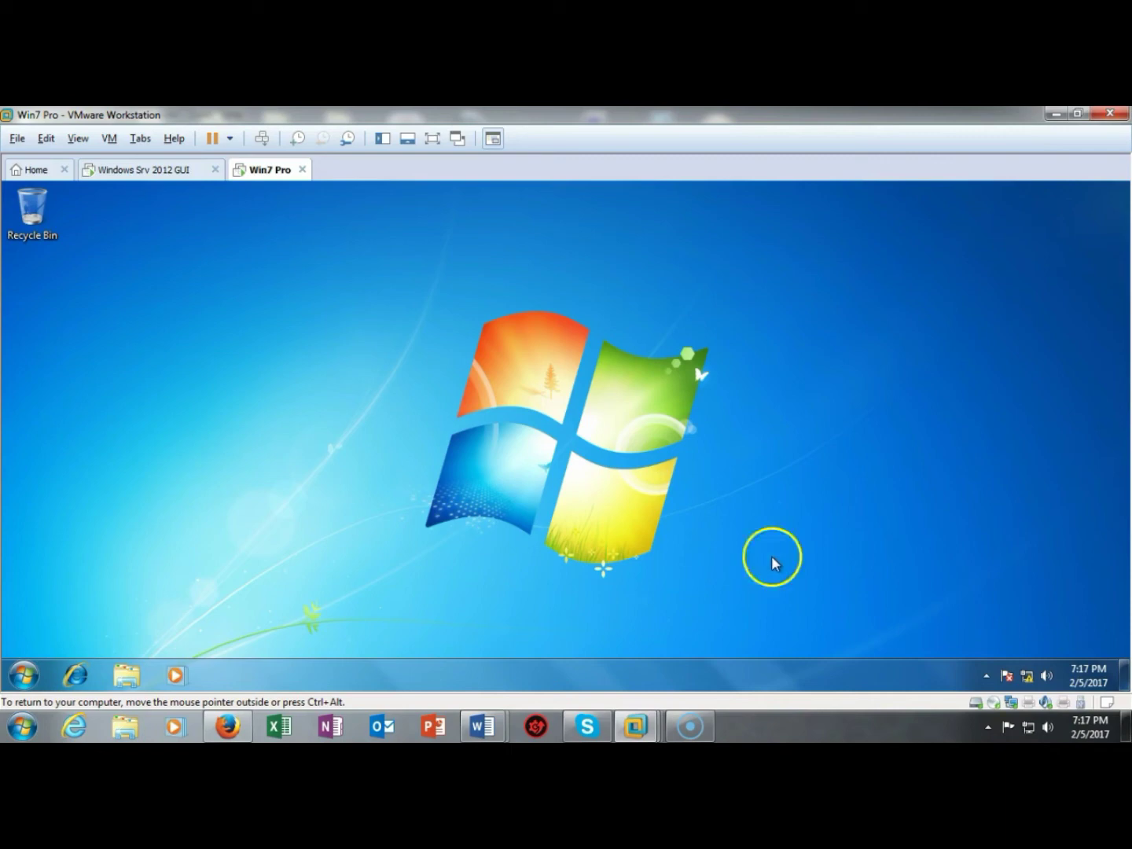
Open the Local Area Connection's IPv6 protocol properties on the Win7 client.
{"action": "mouse_move", "coordinate": [1033, 682]}
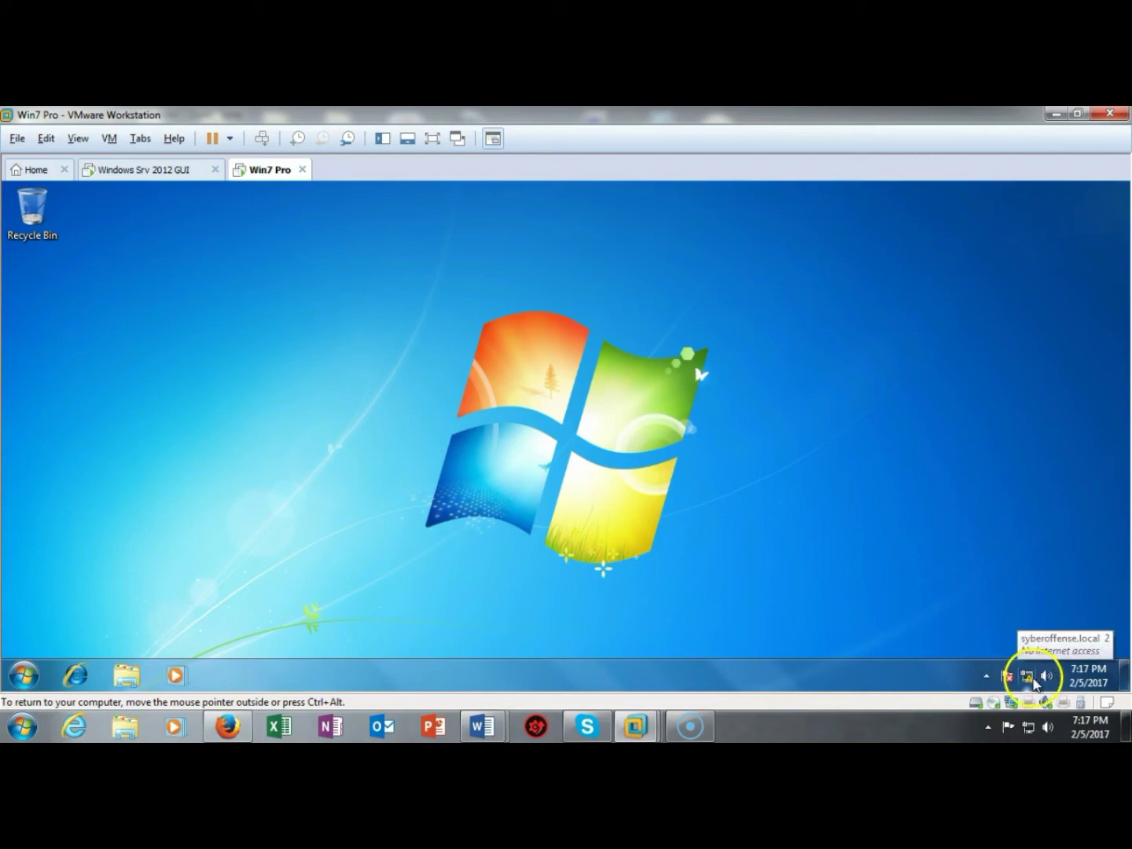
{"action": "right_click", "coordinate": [1033, 681]}
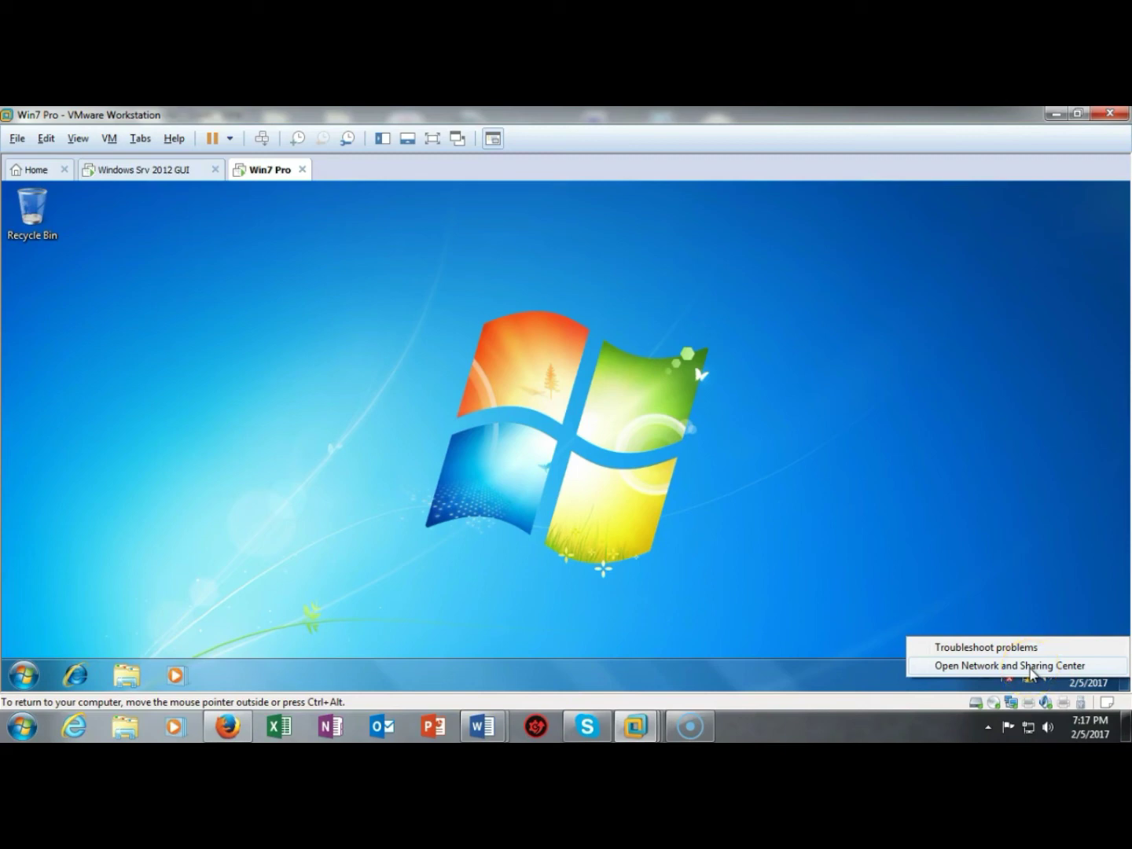
{"action": "left_click", "coordinate": [1031, 667]}
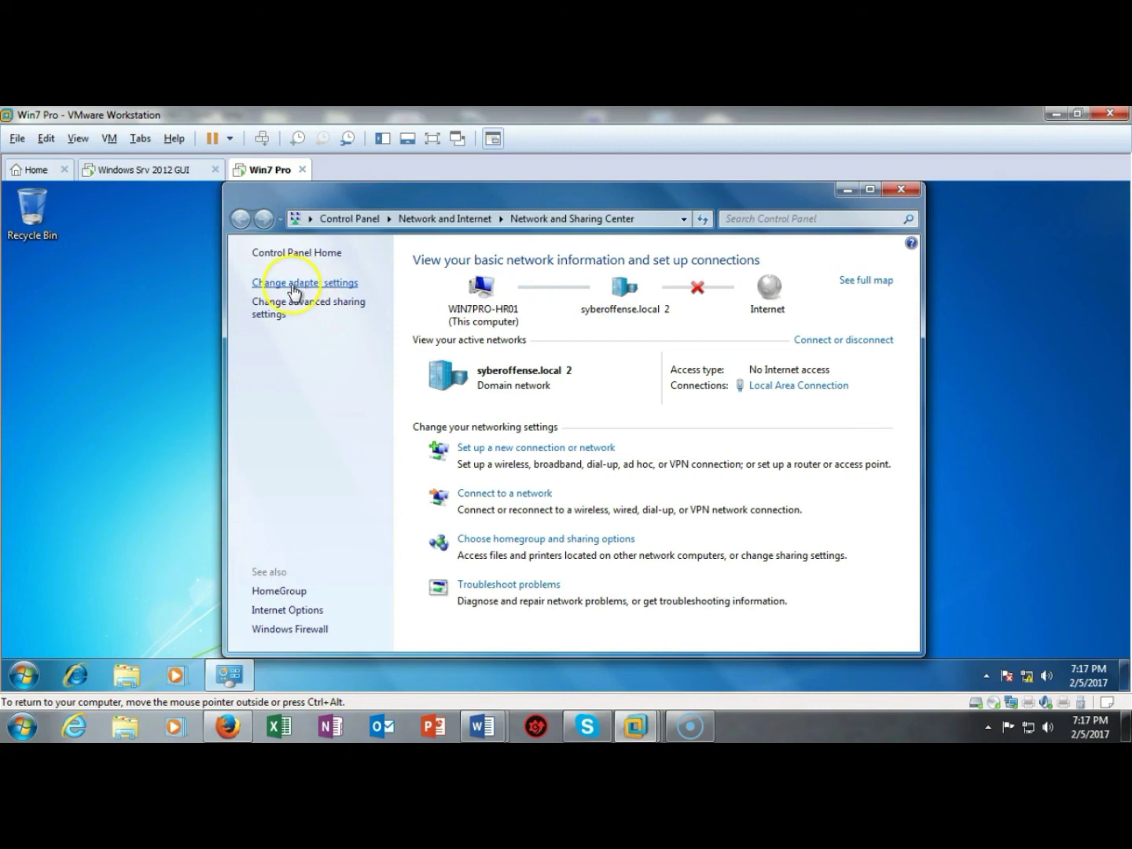
{"action": "left_click", "coordinate": [294, 286]}
{"action": "right_click", "coordinate": [336, 290]}
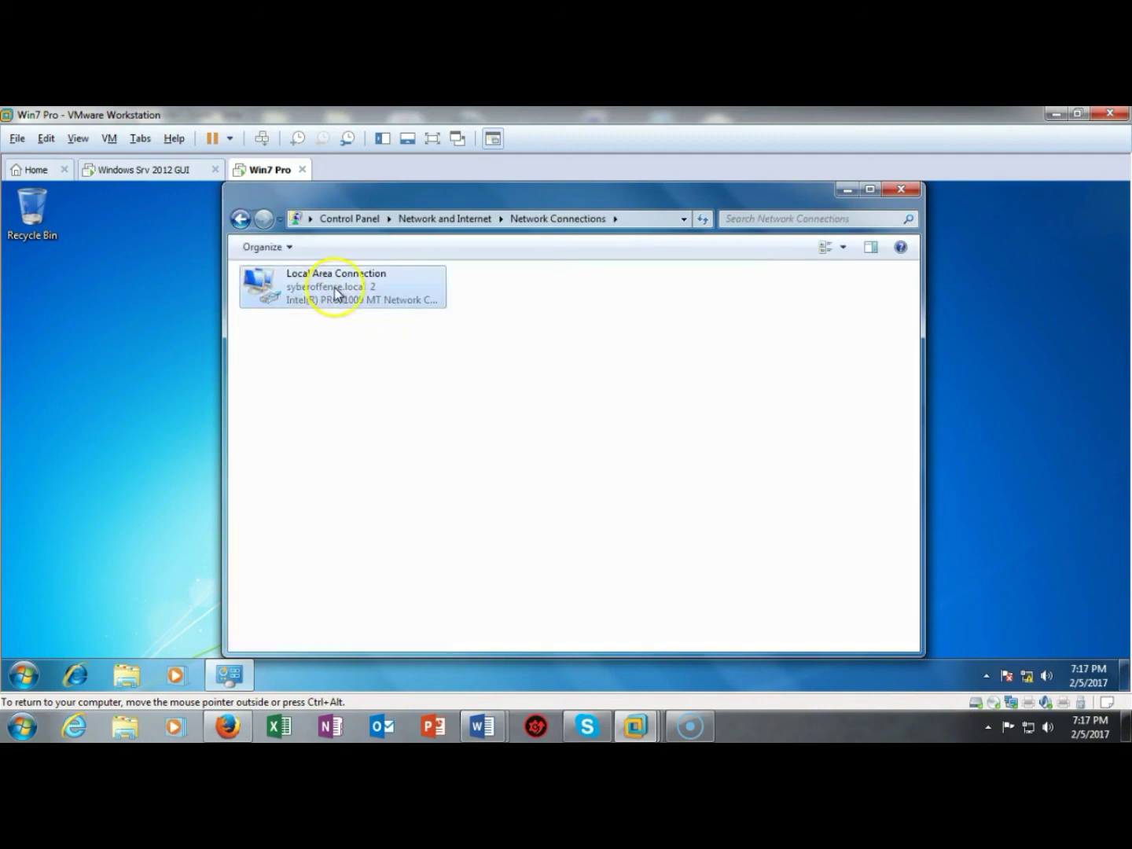
{"action": "left_click", "coordinate": [378, 448]}
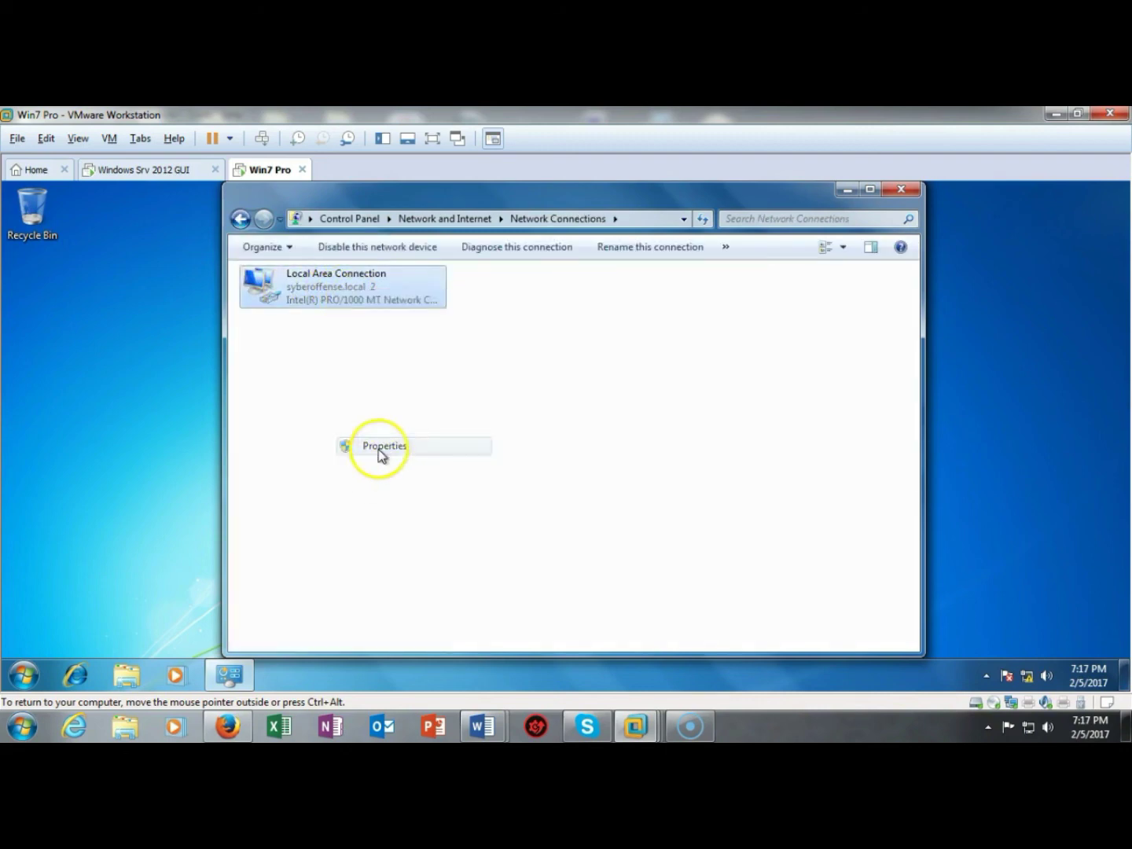
{"action": "double_click", "coordinate": [420, 438]}
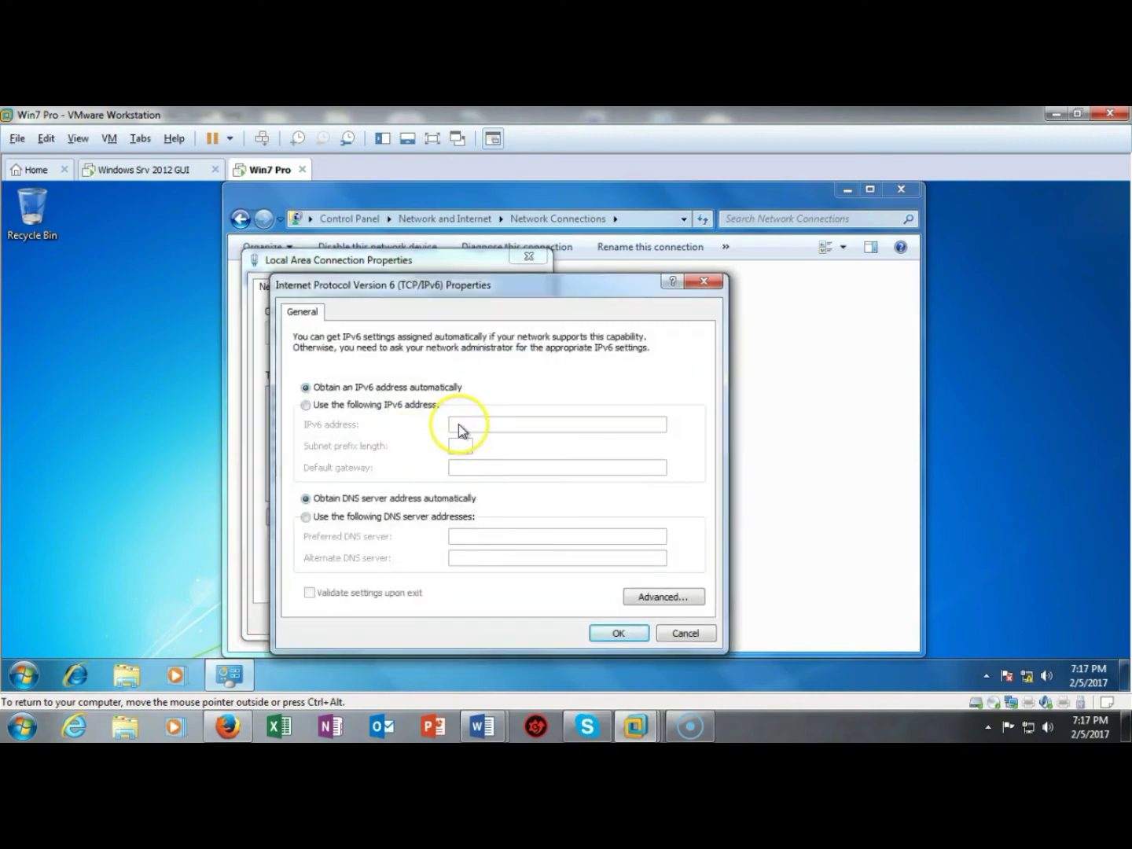
Set the manual IPv6 address fd41:5fff:87db:2c44::4 with prefix length 64.
{"action": "left_click", "coordinate": [306, 406]}
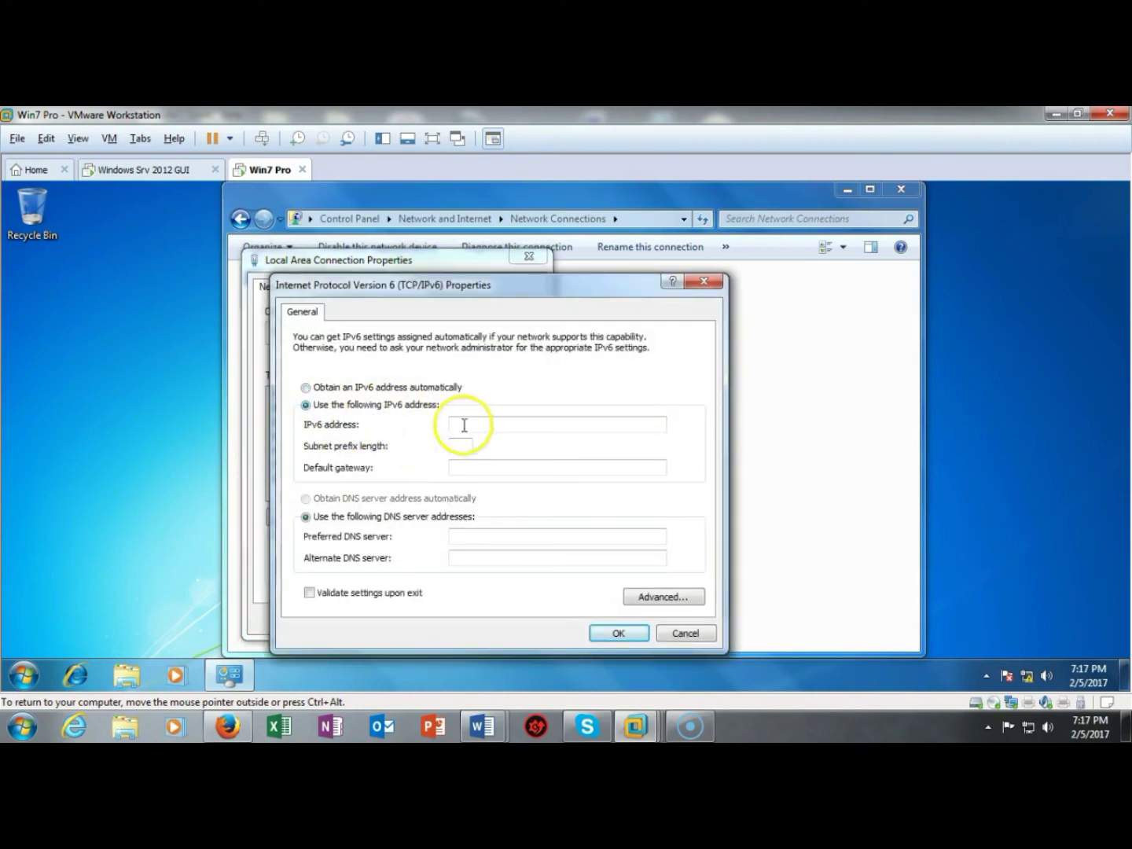
{"action": "right_click", "coordinate": [471, 426]}
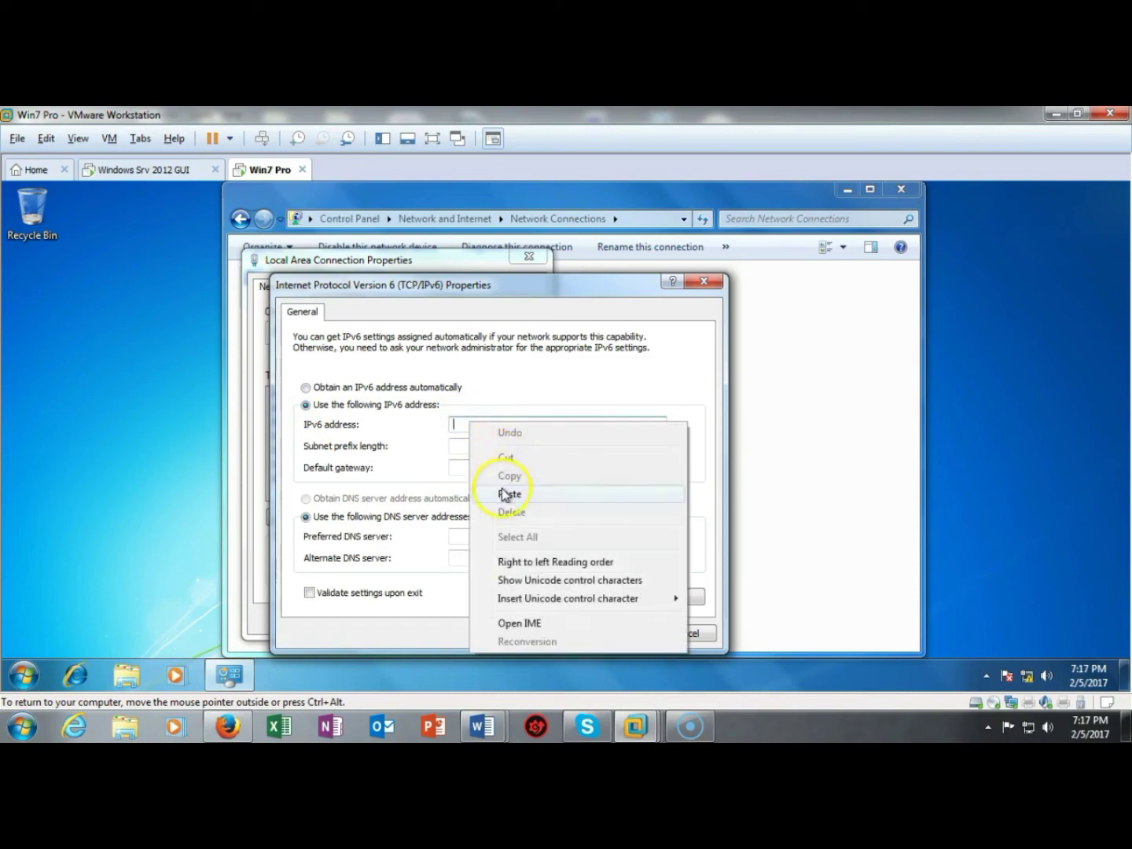
{"action": "left_click", "coordinate": [505, 494]}
{"action": "left_click", "coordinate": [464, 446]}
{"action": "type", "text": "64"}
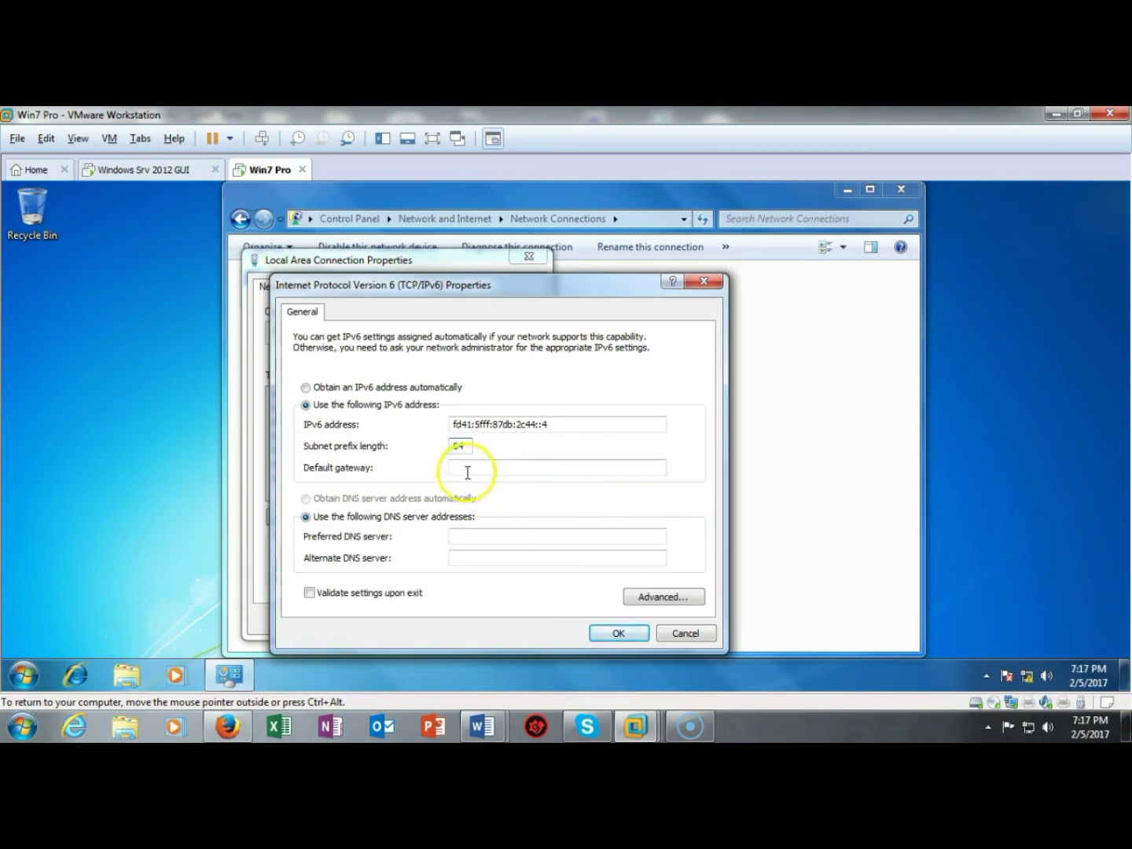
Set both default gateway and preferred DNS server to fd41:5fff:87db:2c44::2.
{"action": "left_click", "coordinate": [466, 470]}
{"action": "right_click", "coordinate": [465, 472]}
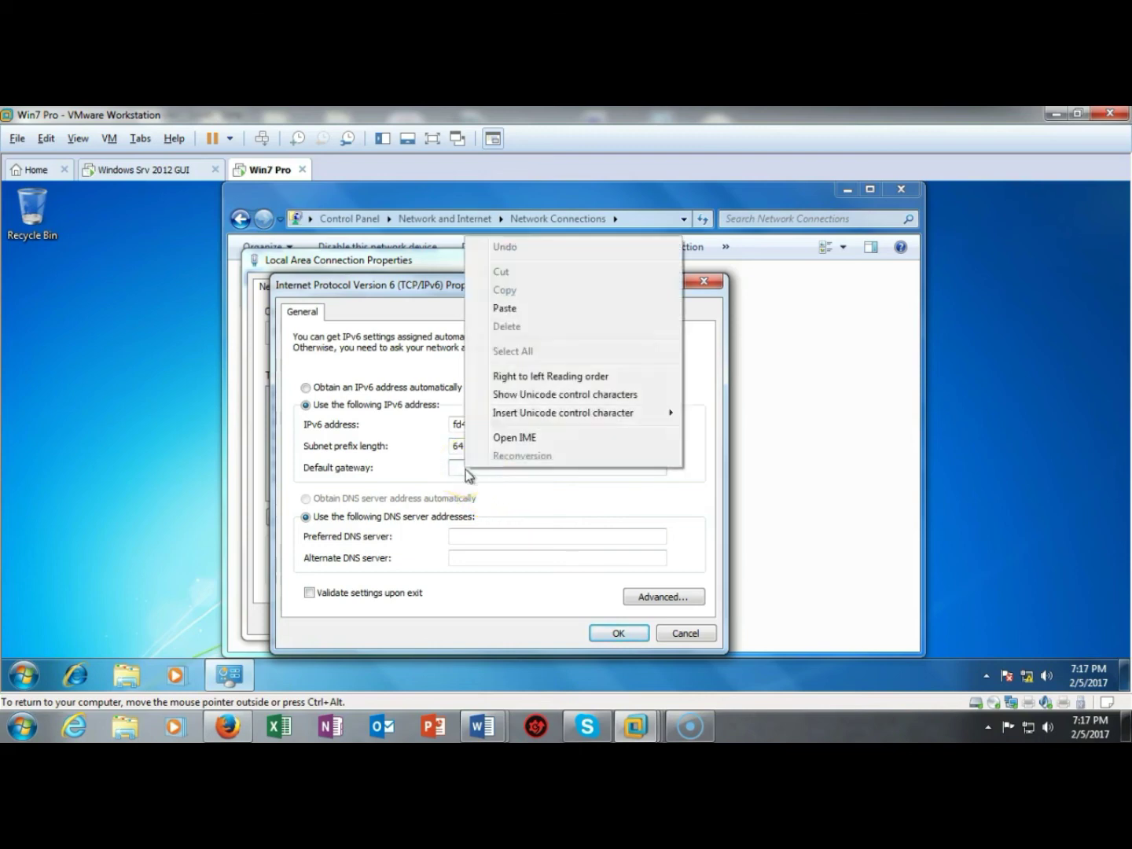
{"action": "left_click", "coordinate": [505, 308]}
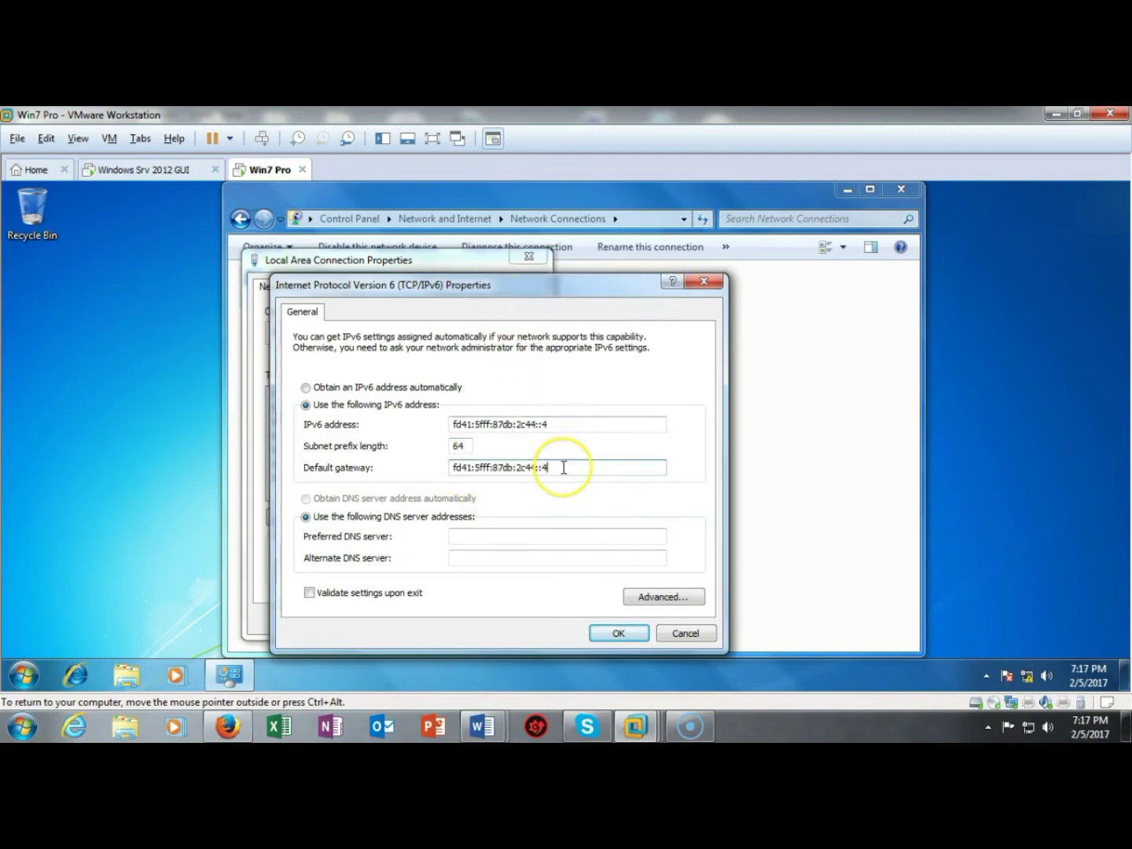
{"action": "key", "text": "BackSpace"}
{"action": "type", "text": "2"}
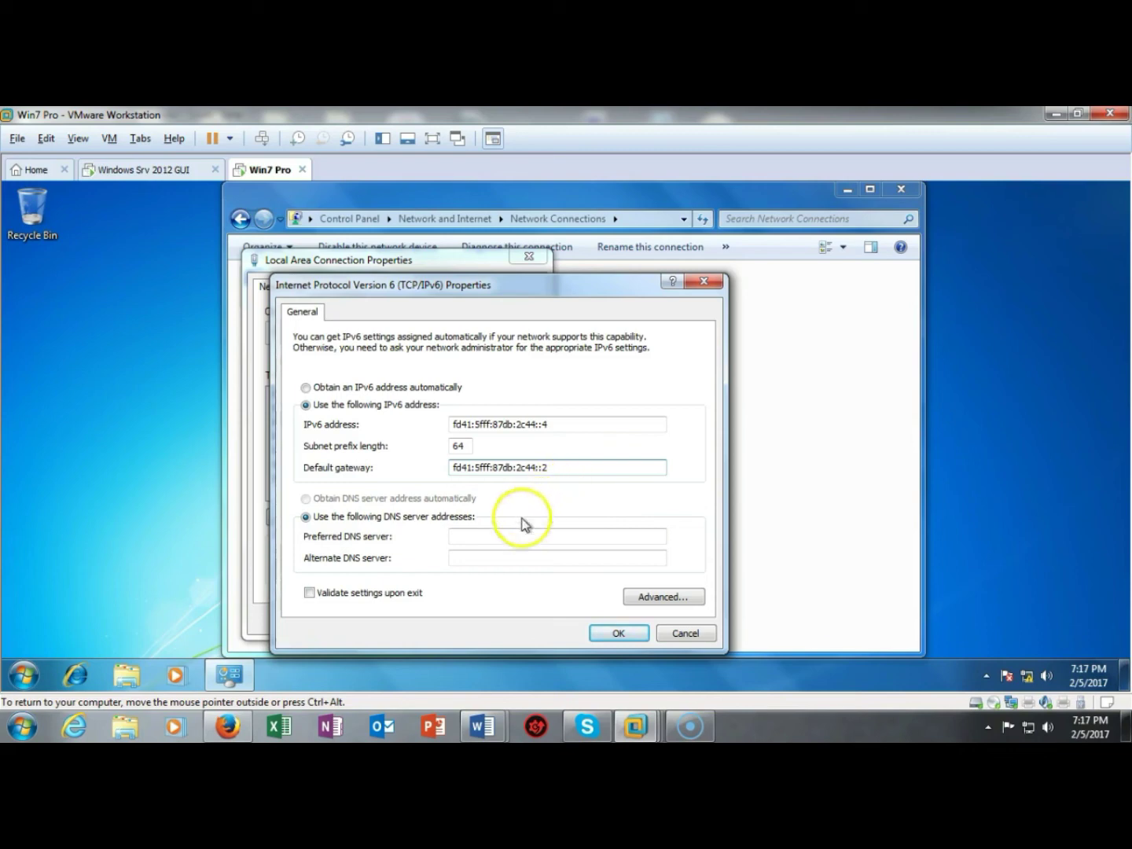
{"action": "left_click", "coordinate": [465, 535]}
{"action": "right_click", "coordinate": [465, 536]}
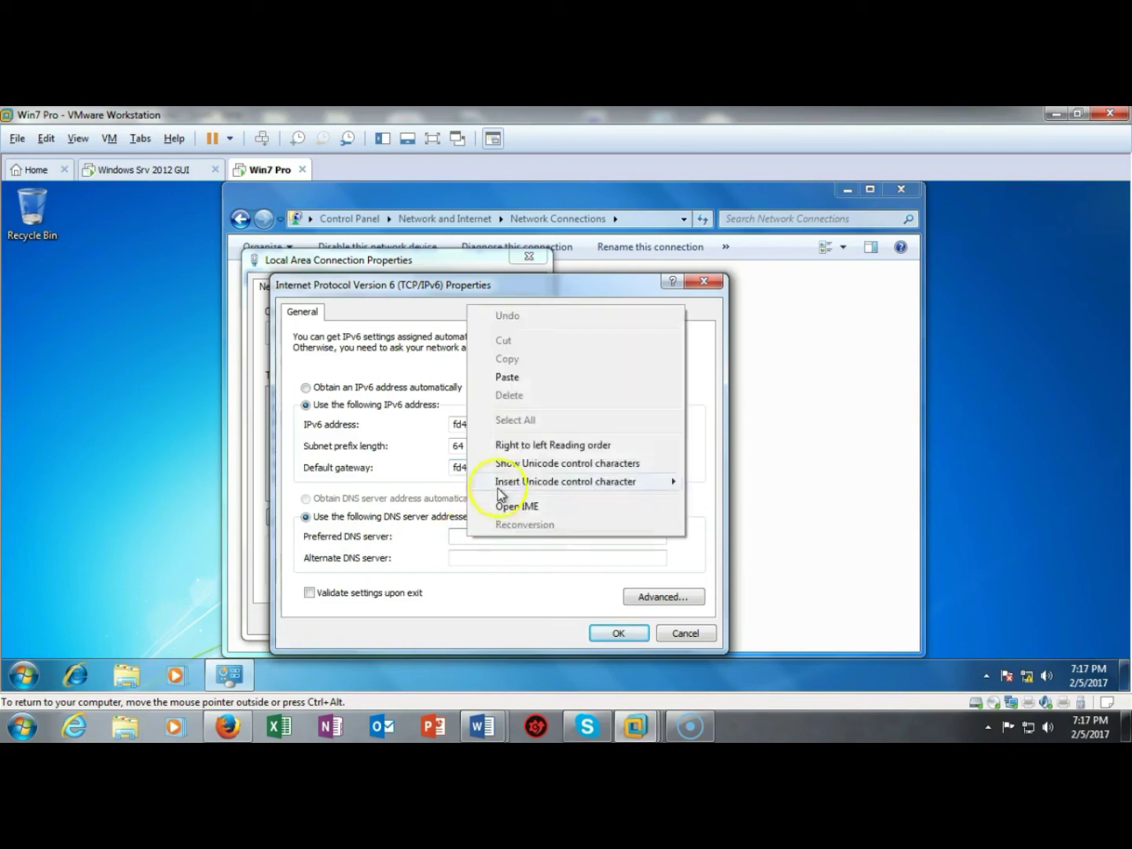
{"action": "left_click", "coordinate": [507, 377]}
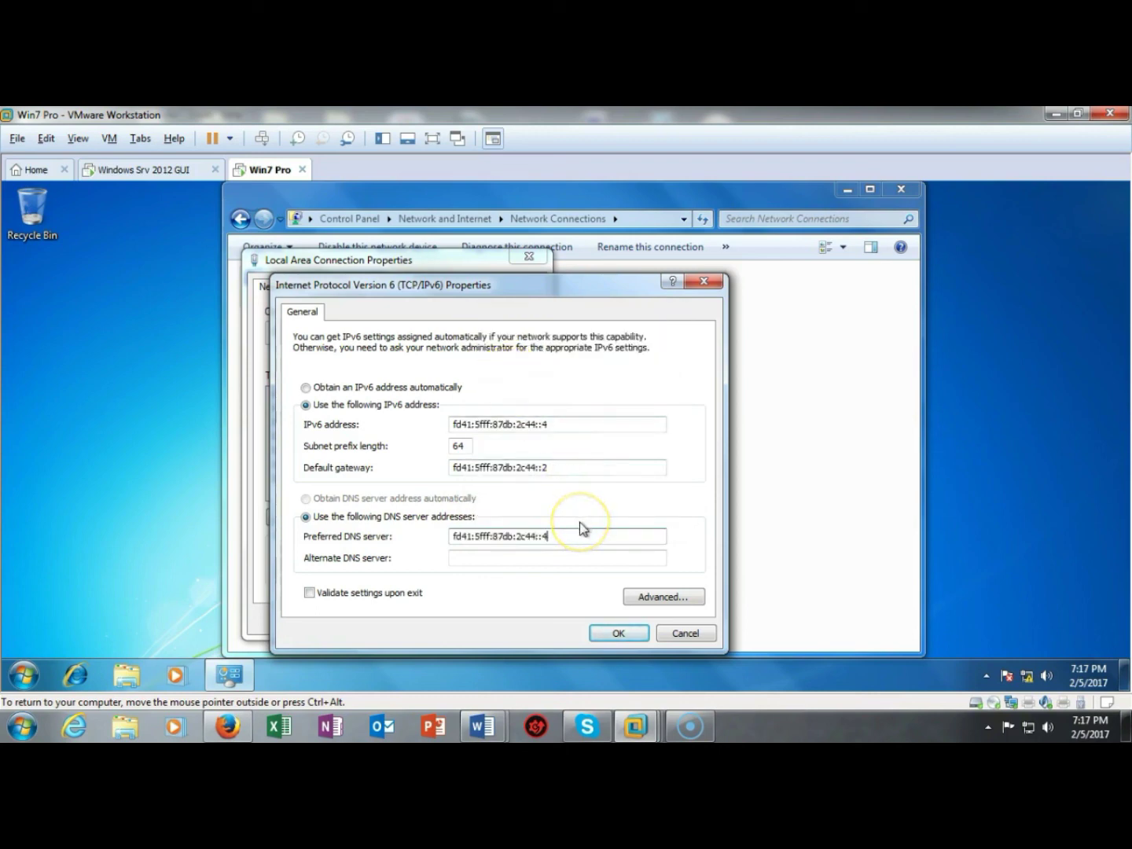
{"action": "key", "text": "BackSpace"}
{"action": "type", "text": "2"}
Tick Validate settings, confirm both dialogs, and close the diagnostics and Network Connections windows.
{"action": "left_click", "coordinate": [442, 586]}
{"action": "left_click", "coordinate": [309, 594]}
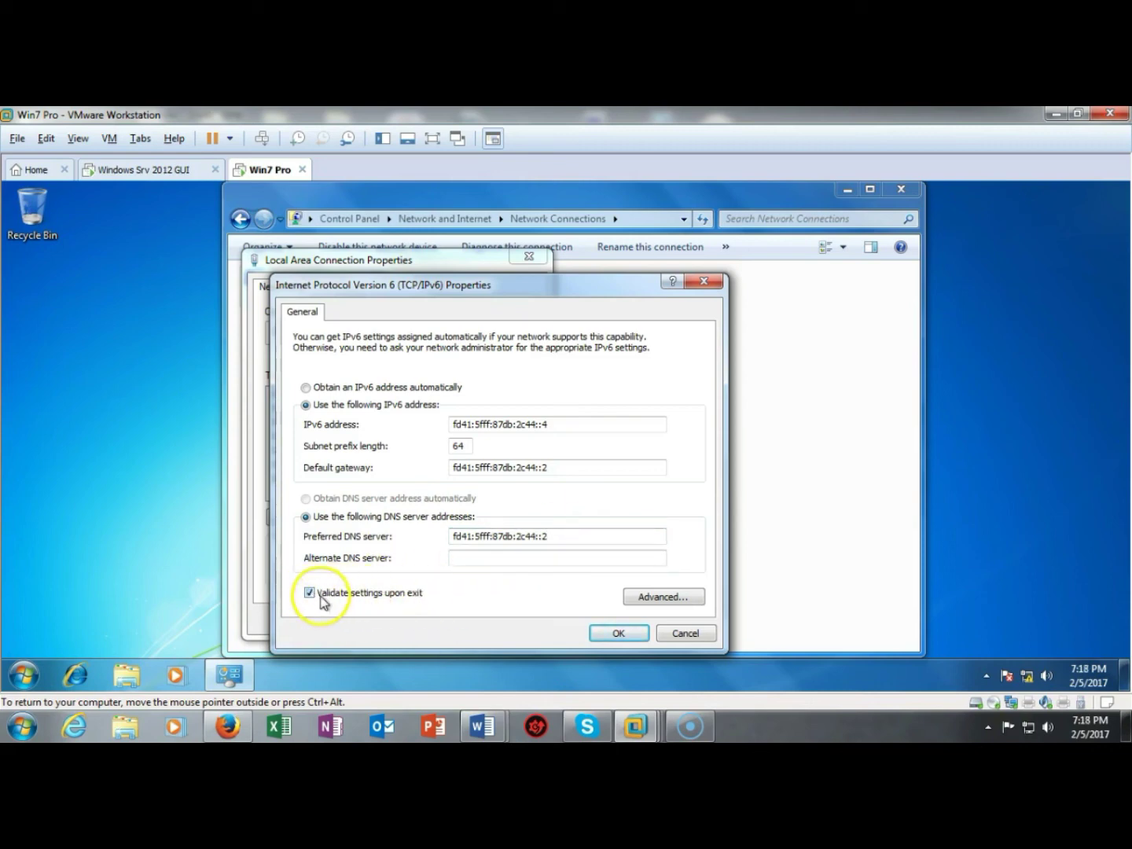
{"action": "left_click", "coordinate": [619, 633]}
{"action": "left_click", "coordinate": [441, 619]}
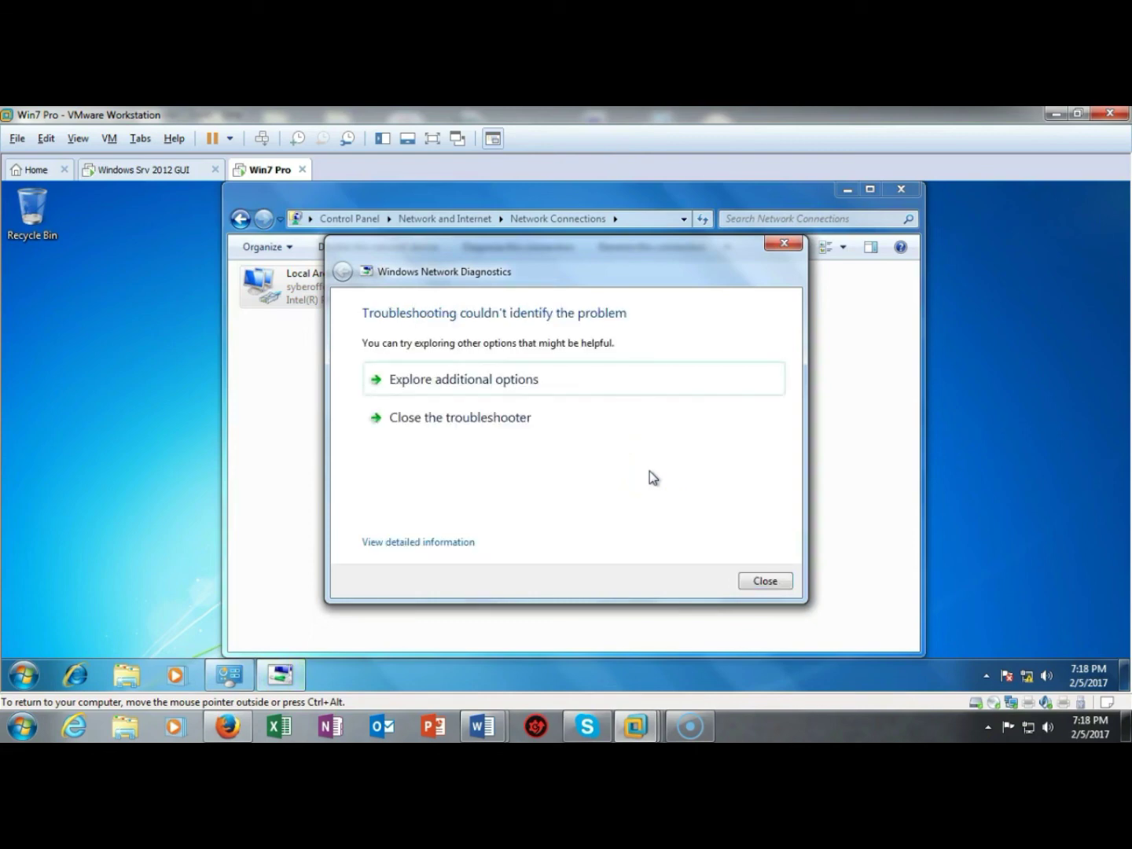
{"action": "left_click", "coordinate": [758, 584]}
{"action": "left_click", "coordinate": [901, 188]}
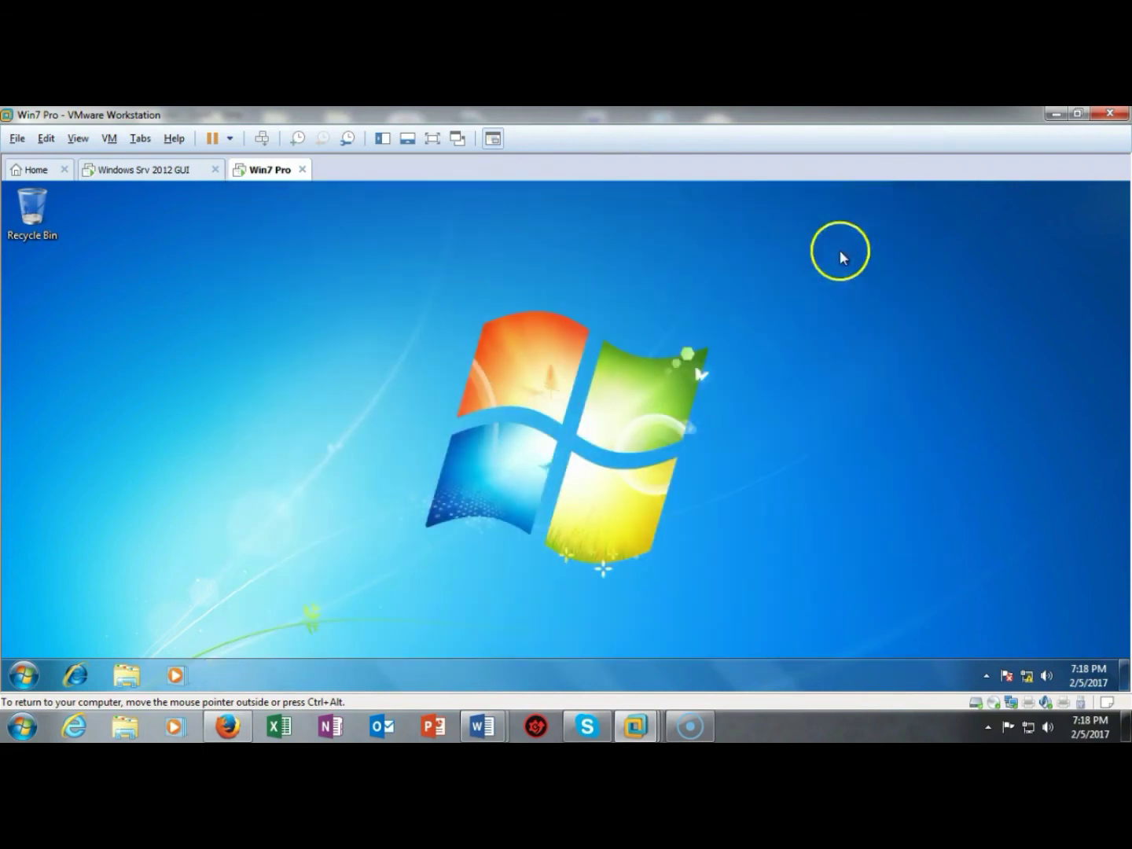
Open a command prompt on the Win7 client and run ipconfig /all.
{"action": "left_click", "coordinate": [23, 675]}
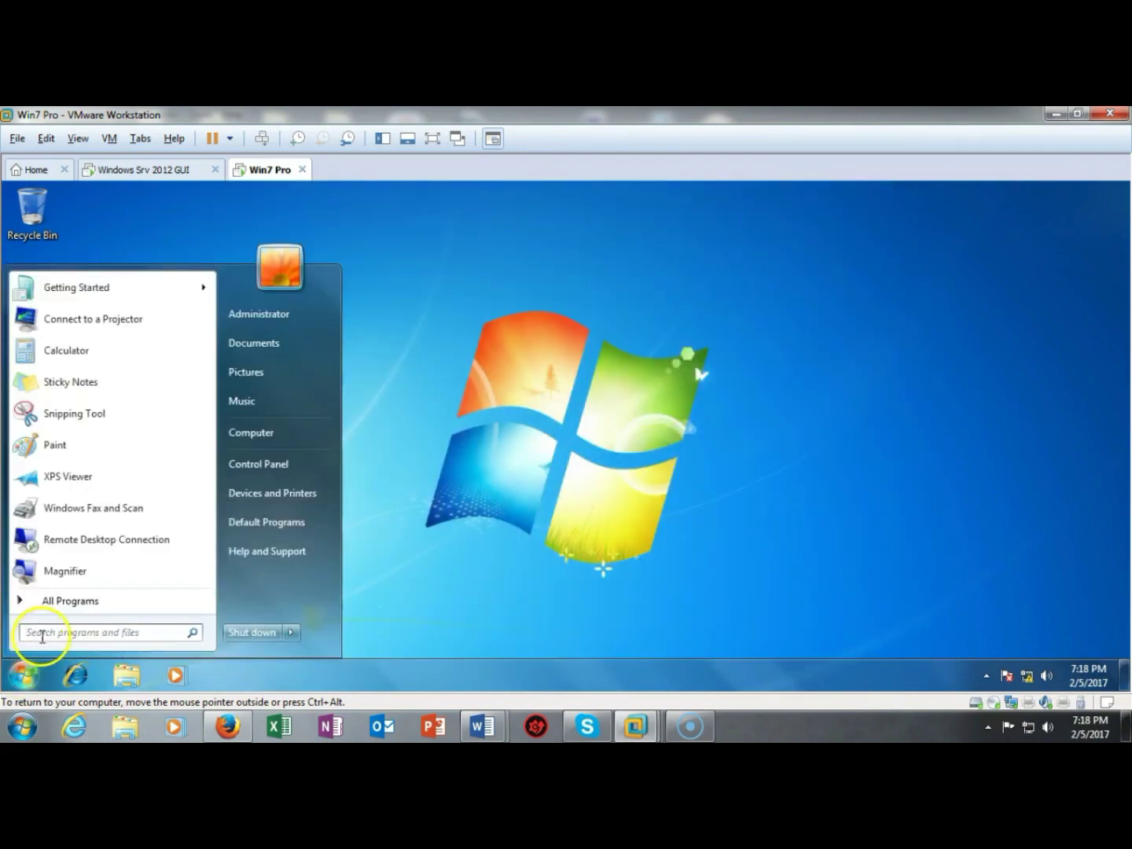
{"action": "type", "text": "cmd"}
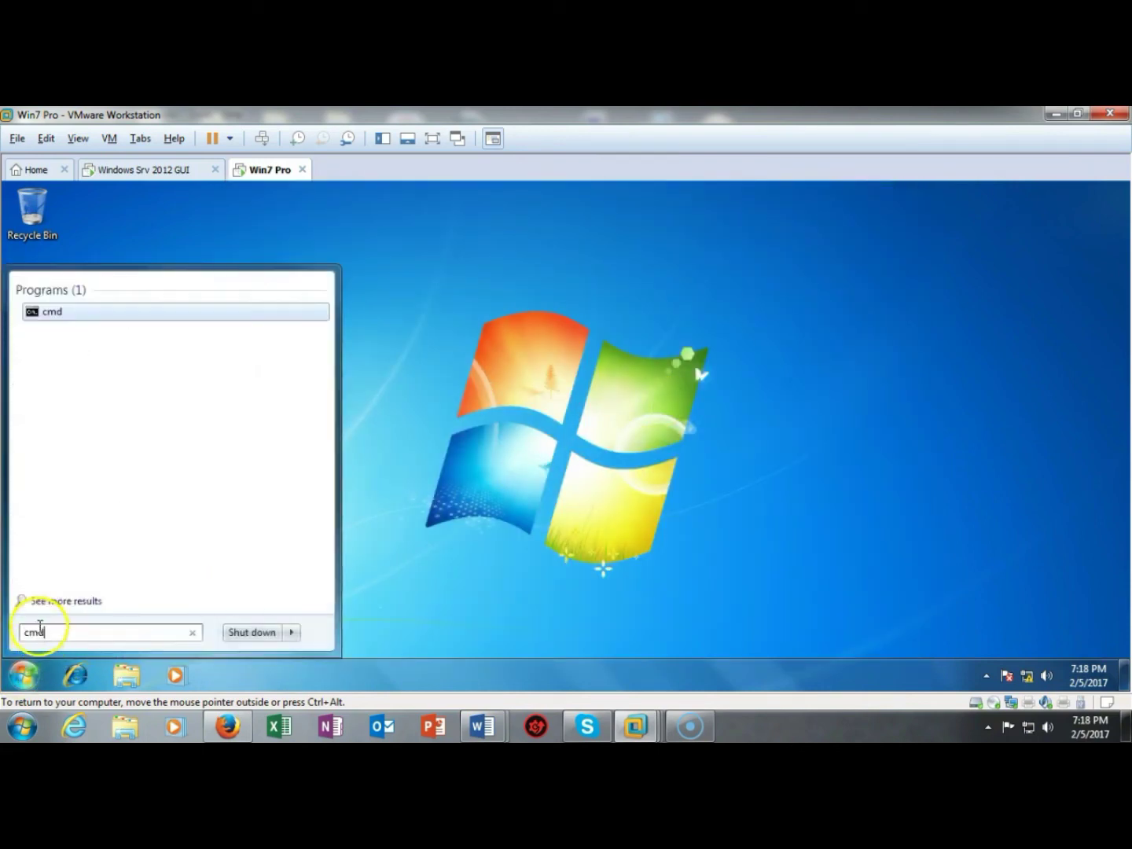
{"action": "key", "text": "Return"}
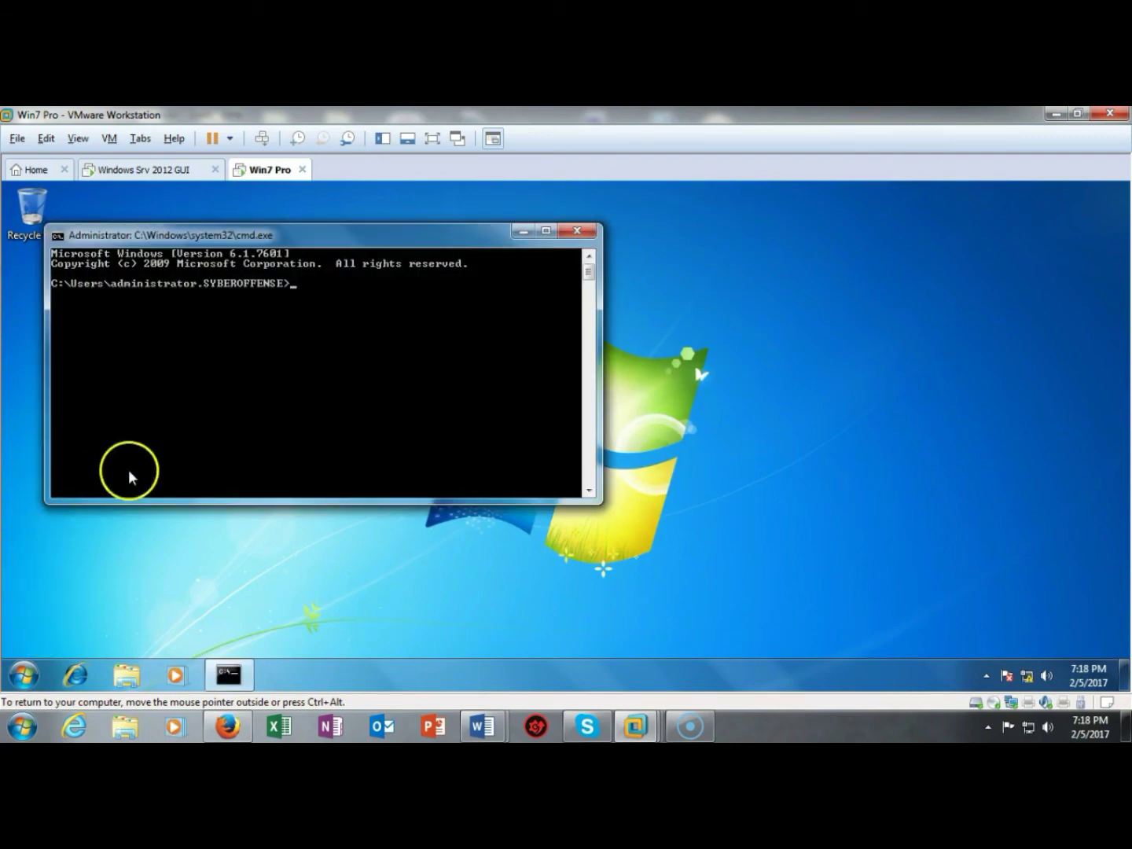
{"action": "type", "text": "ipconfig /all"}
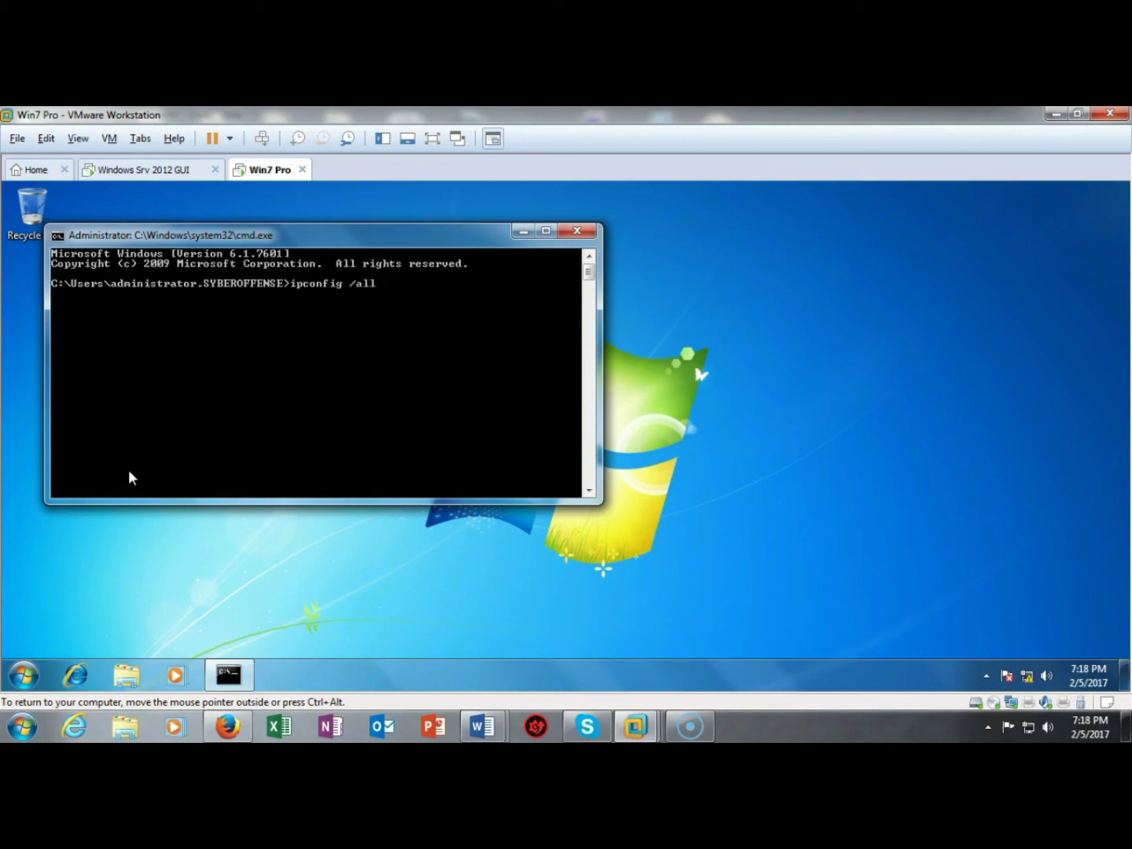
{"action": "key", "text": "Return"}
Find the fd41:5fff:87db:2c44::4 address in the output, then switch to the Server 2012 machine.
{"action": "scroll", "coordinate": [329, 371], "scroll_direction": "down", "scroll_amount": 4}
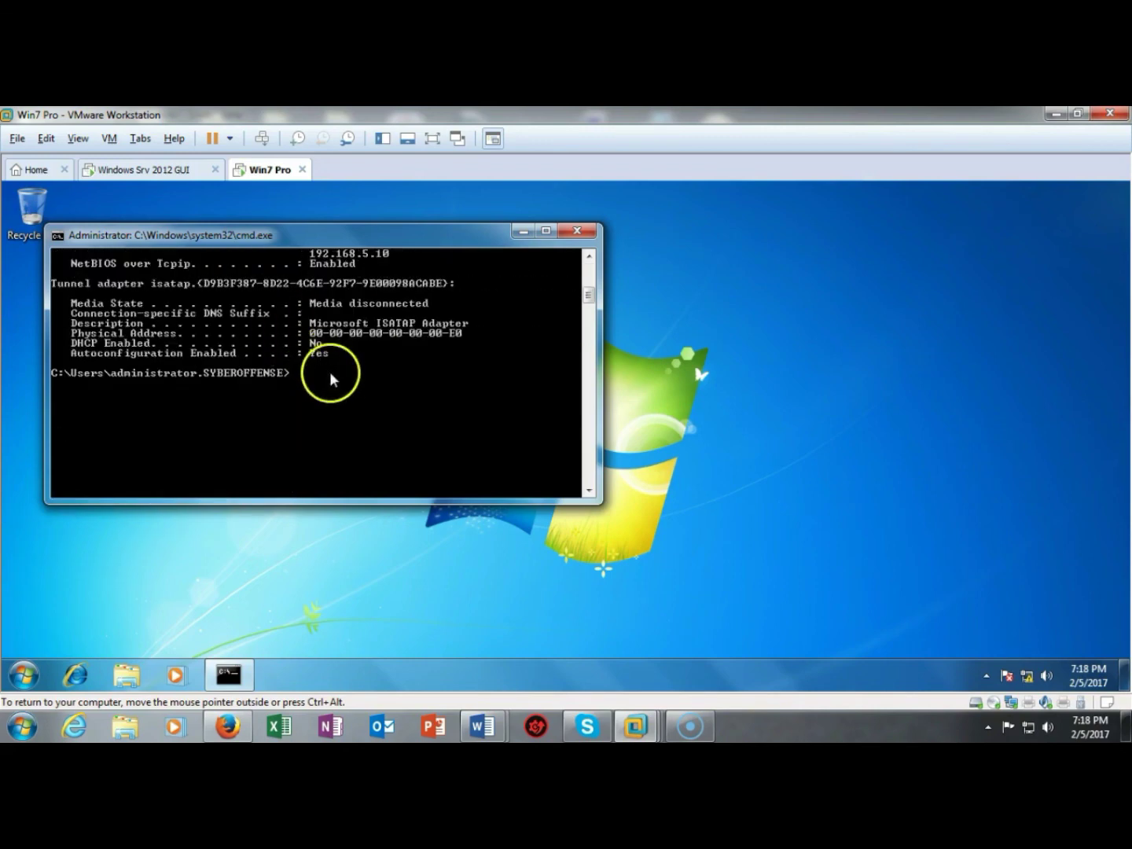
{"action": "scroll", "coordinate": [346, 381], "scroll_direction": "up", "scroll_amount": 2}
{"action": "scroll", "coordinate": [356, 386], "scroll_direction": "up", "scroll_amount": 1}
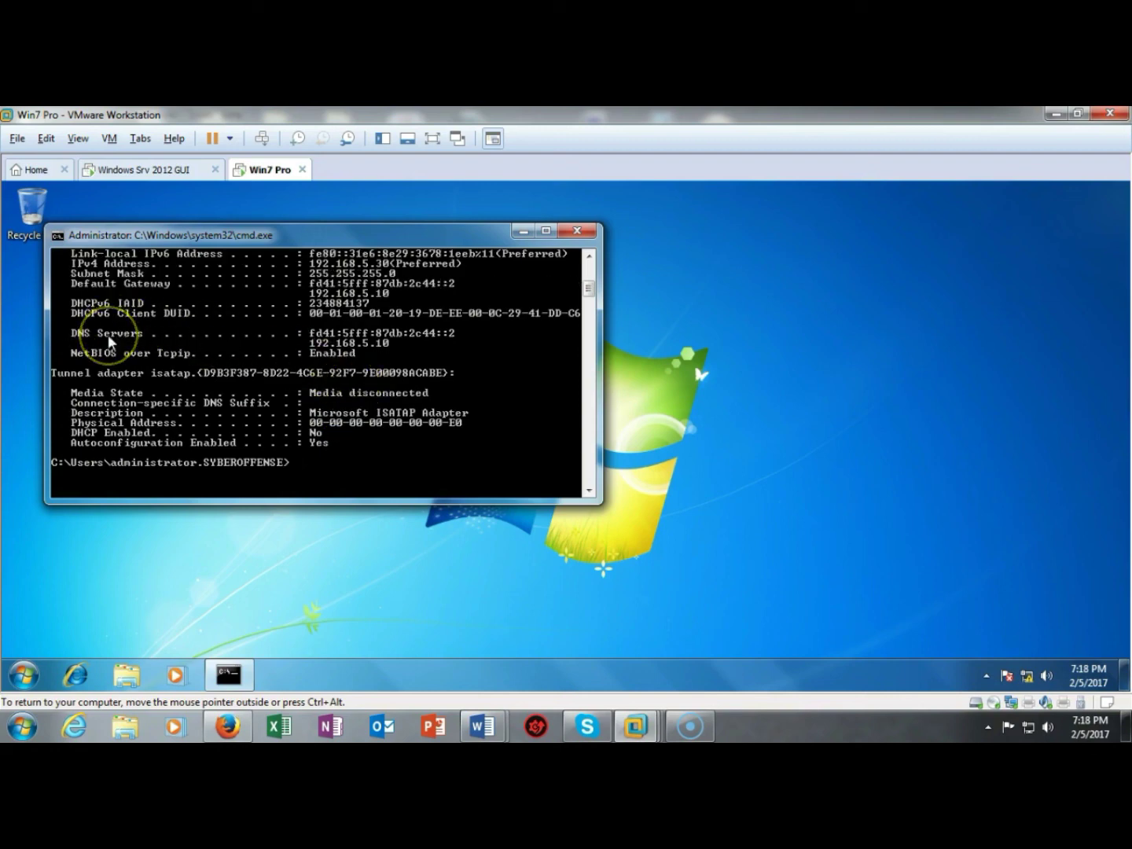
{"action": "scroll", "coordinate": [383, 376], "scroll_direction": "up", "scroll_amount": 2}
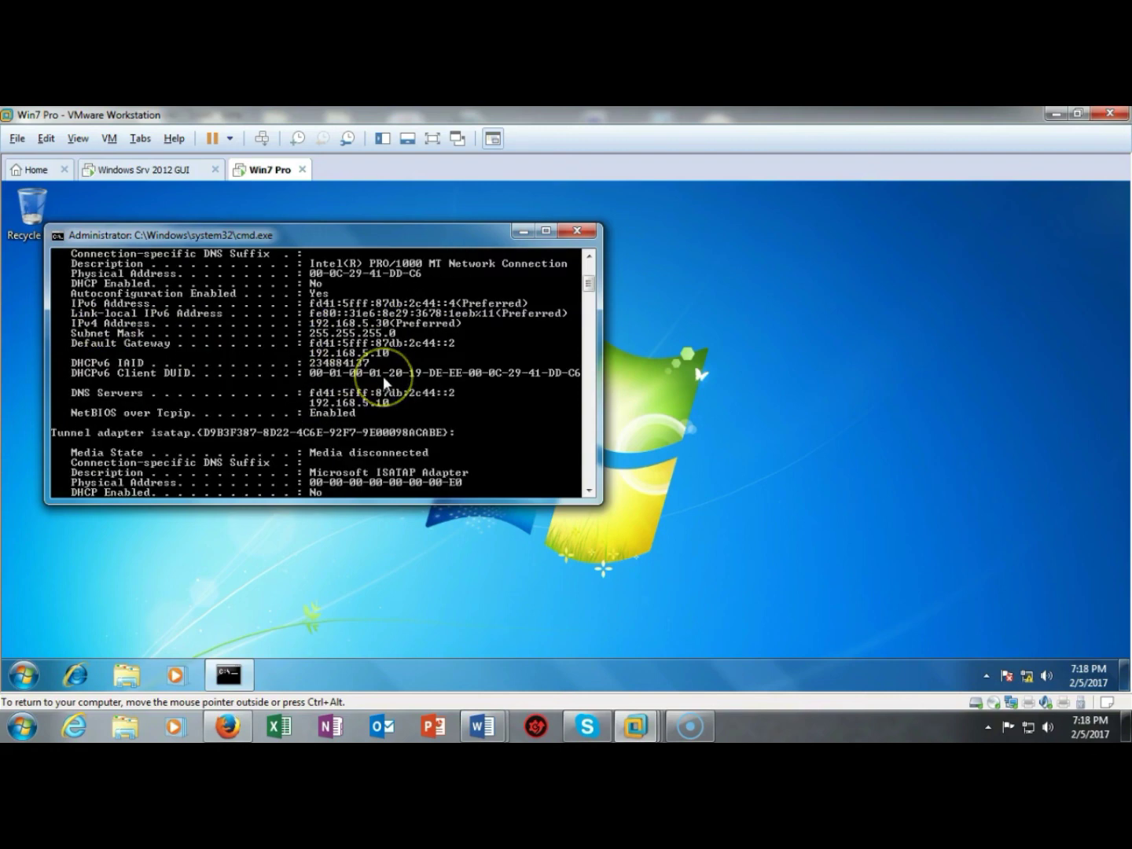
{"action": "scroll", "coordinate": [384, 376], "scroll_direction": "up", "scroll_amount": 1}
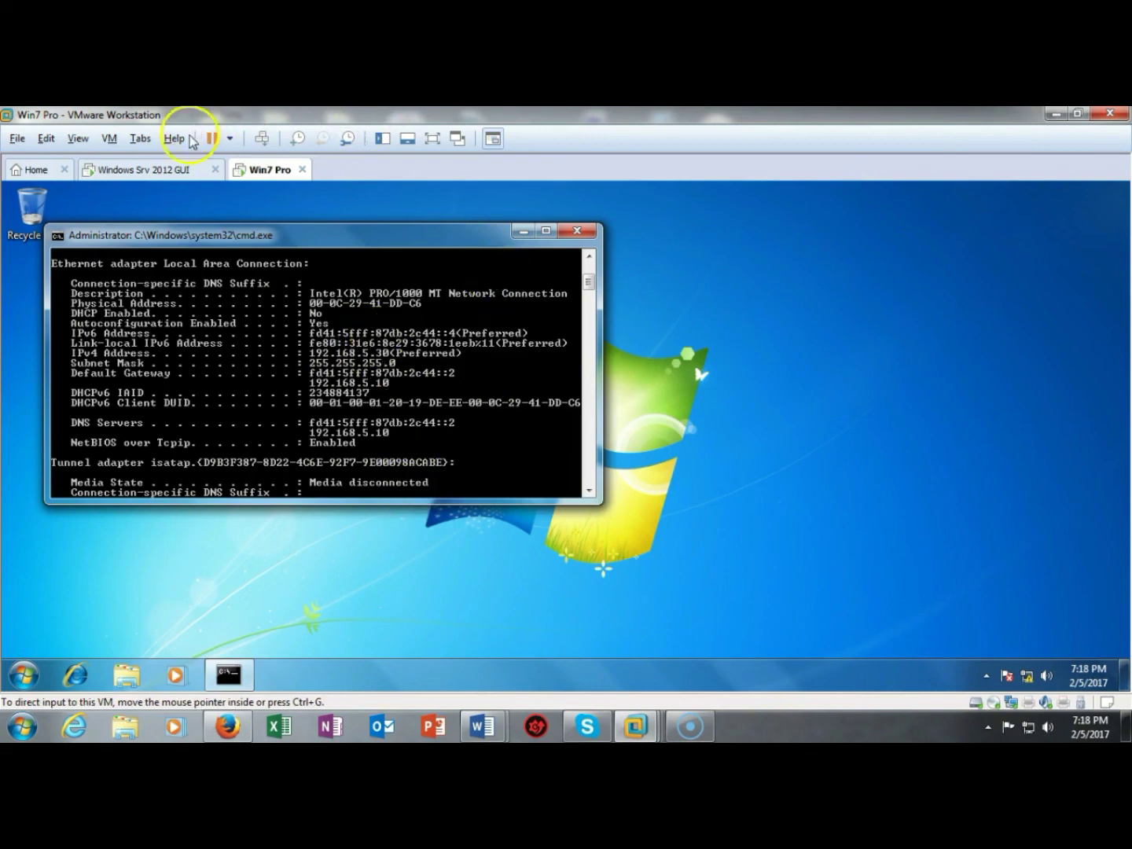
{"action": "left_click", "coordinate": [141, 170]}
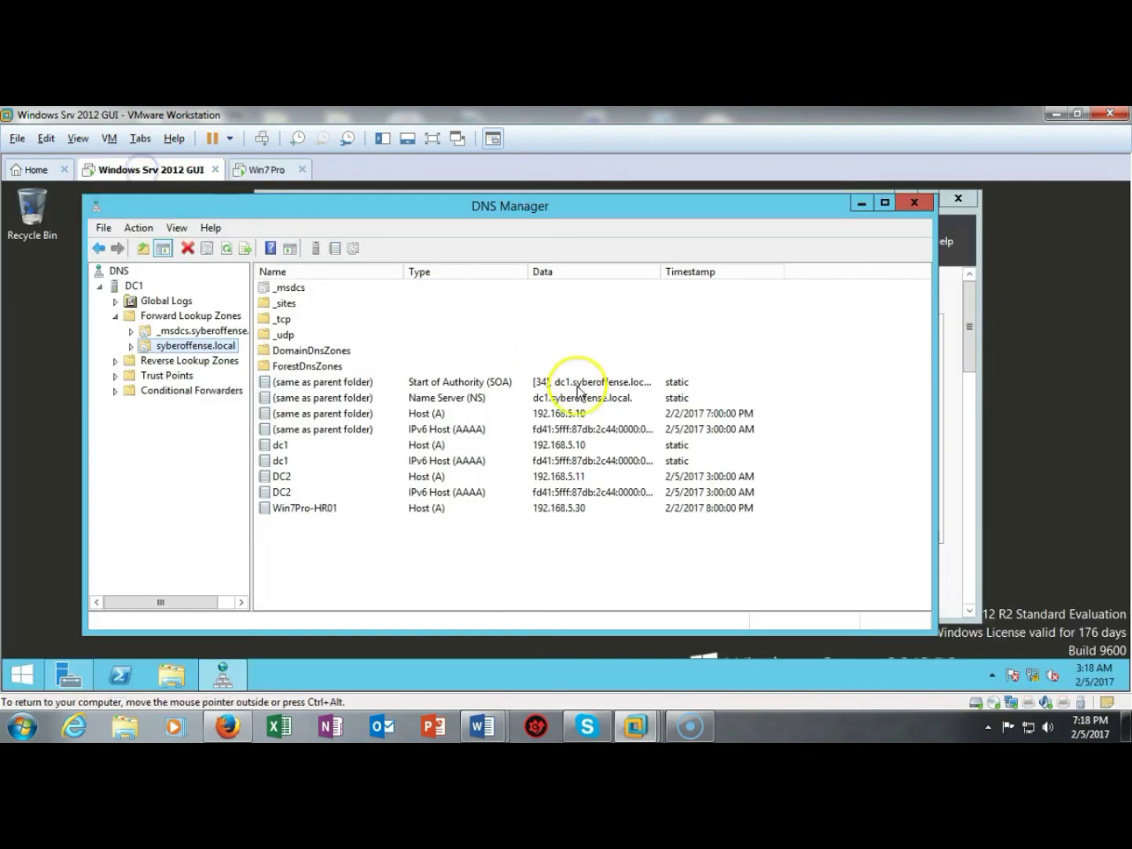
Browse DNS Manager's Action menu and DomainDnsZones, then view the syberoffense.local records, showing only Win7Pro-HR01's Host (A) 192.168.5.30.
{"action": "left_click", "coordinate": [532, 533]}
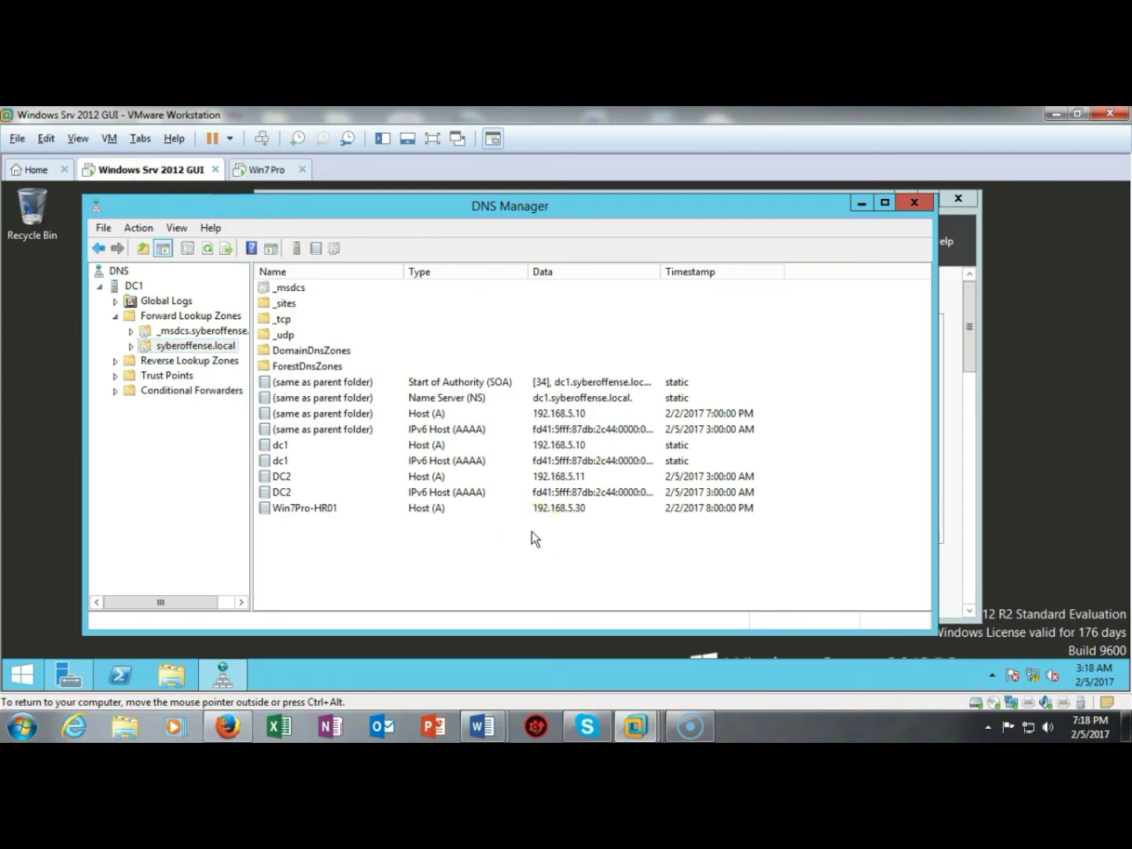
{"action": "left_click", "coordinate": [140, 229]}
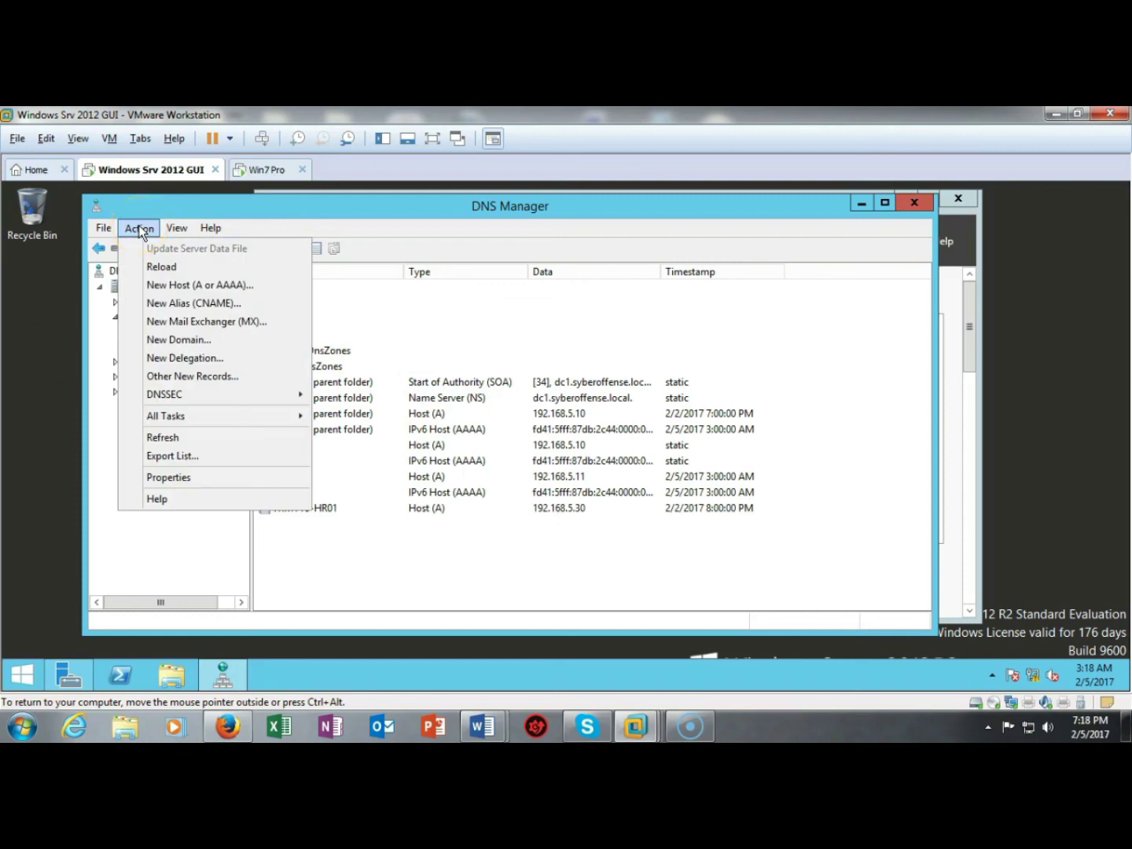
{"action": "left_click", "coordinate": [589, 348]}
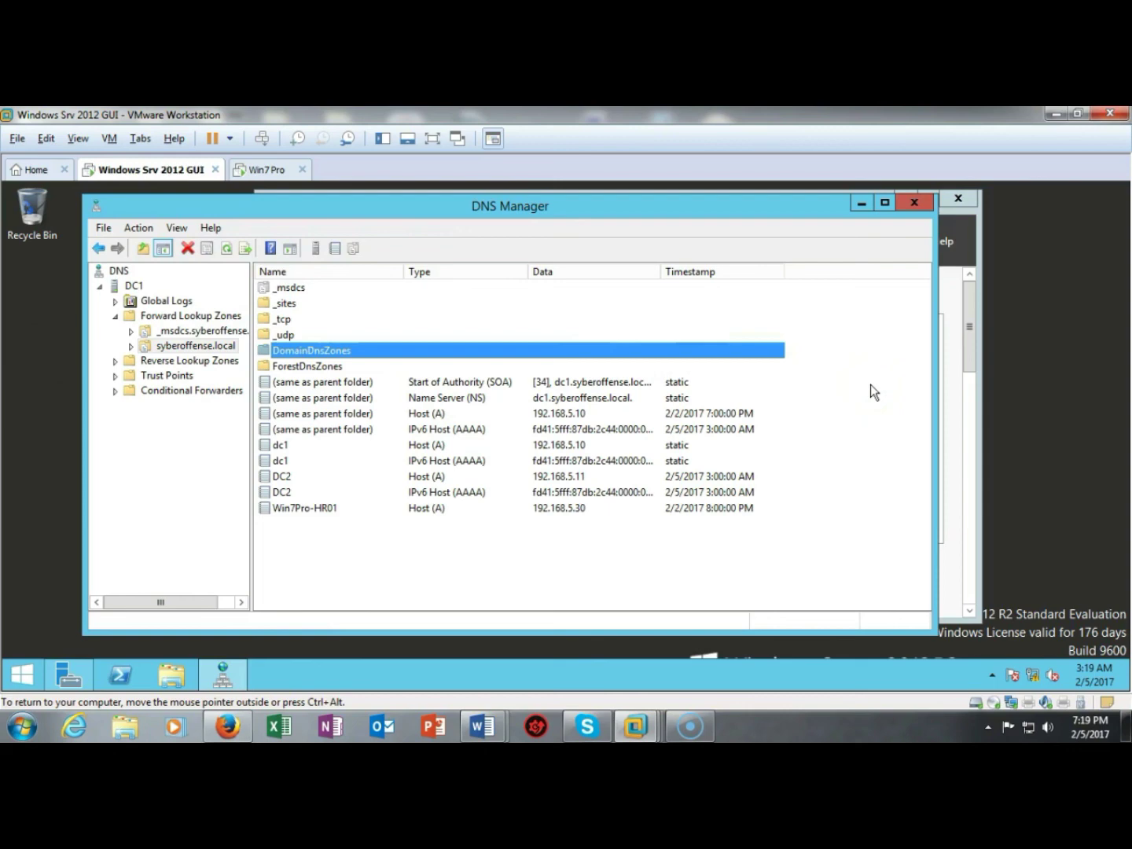
{"action": "key", "text": "Return"}
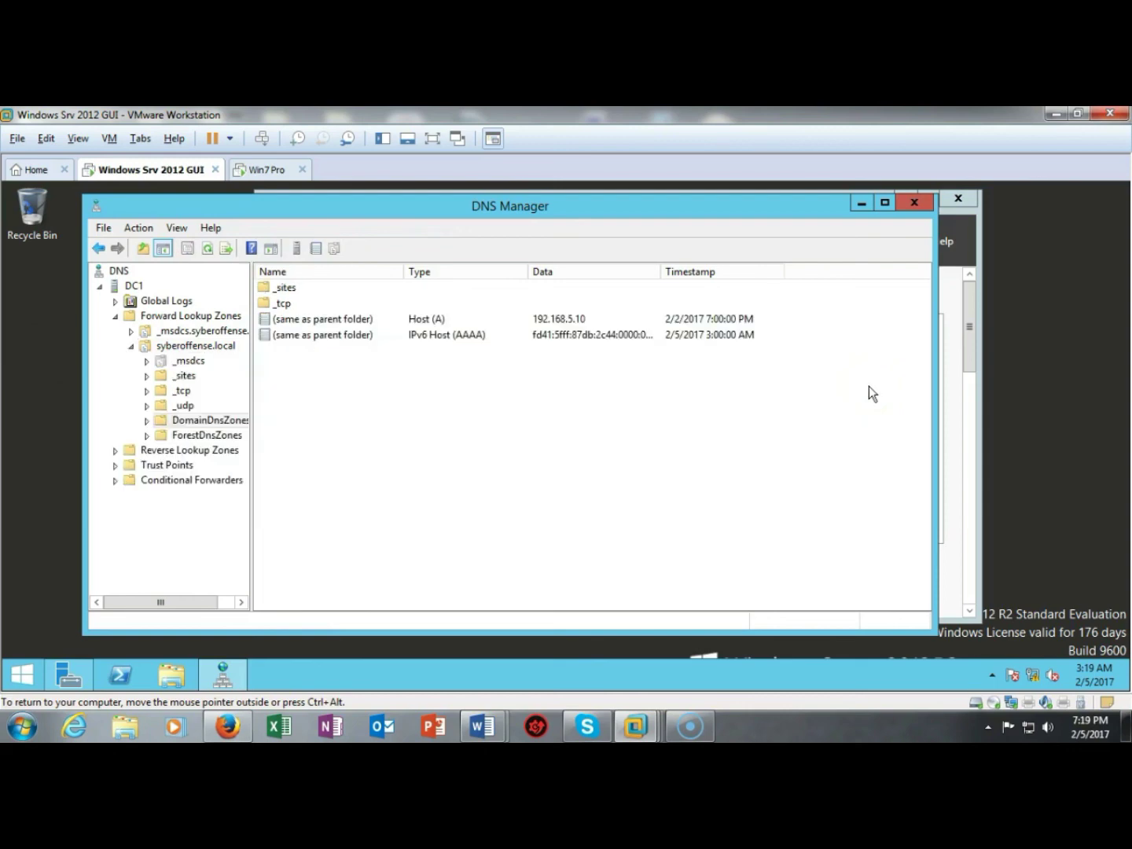
{"action": "left_click", "coordinate": [184, 350]}
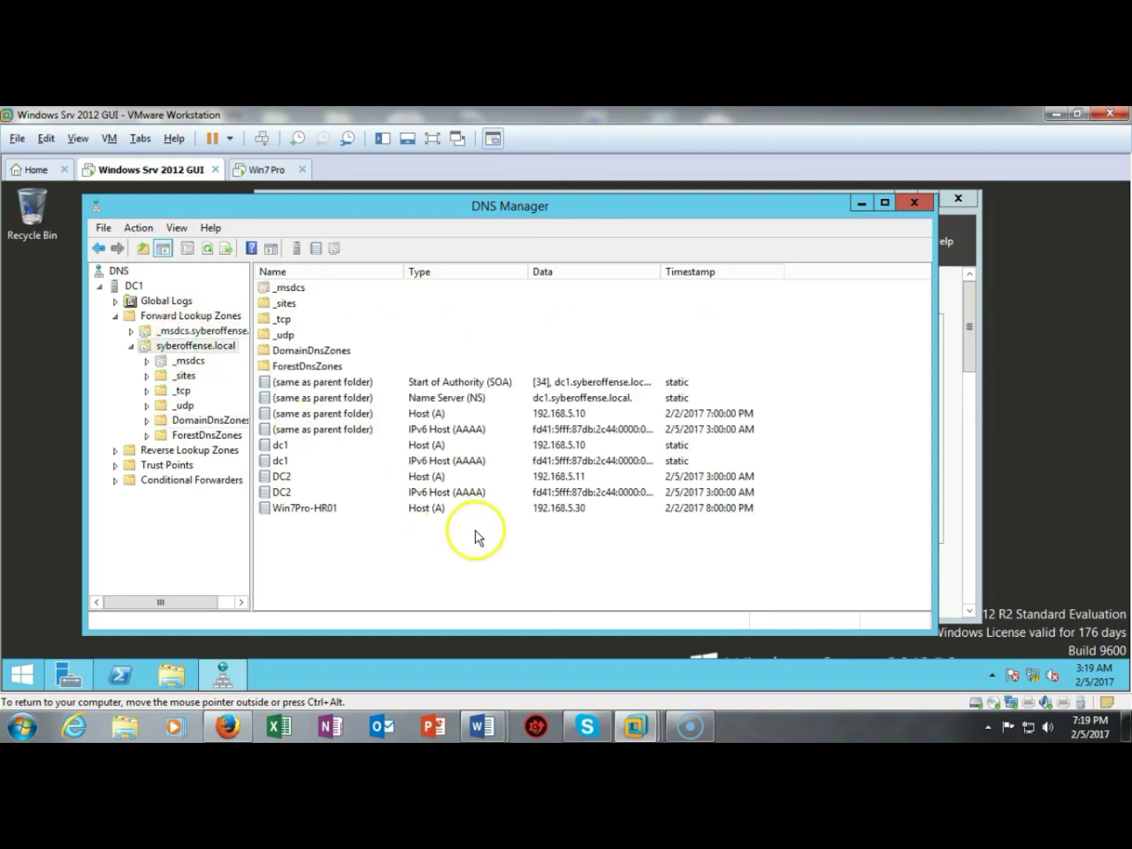
Relaunch DNS Manager from Tools and view syberoffense.local, which now shows Win7Pro-HR01's AAAA record.
{"action": "left_click", "coordinate": [915, 203]}
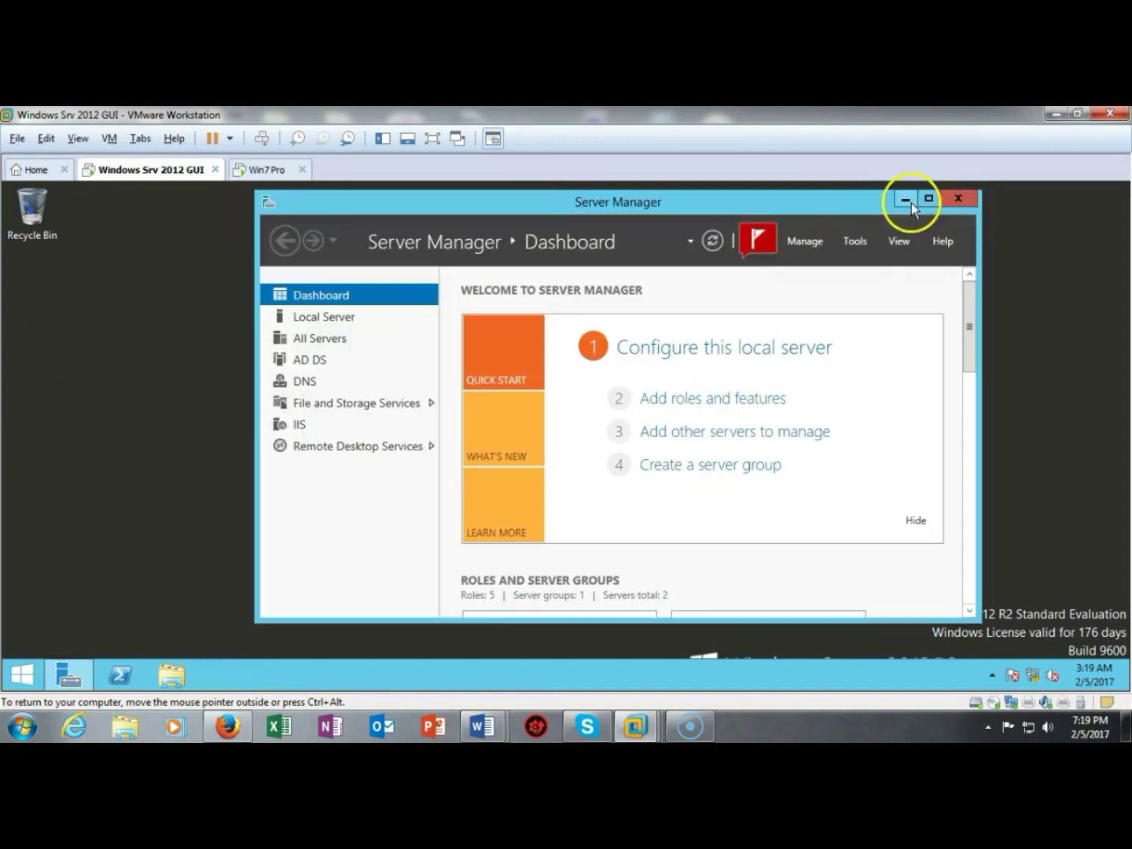
{"action": "left_click", "coordinate": [854, 241]}
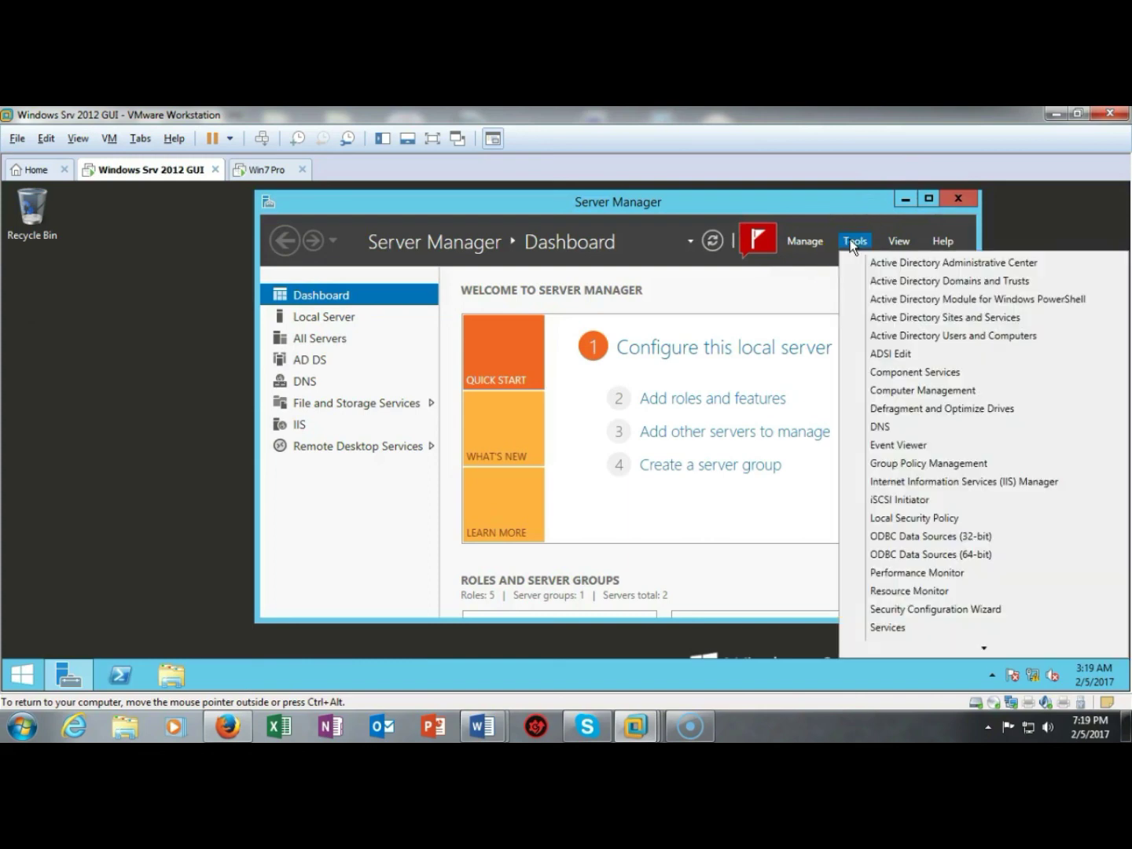
{"action": "left_click", "coordinate": [884, 427]}
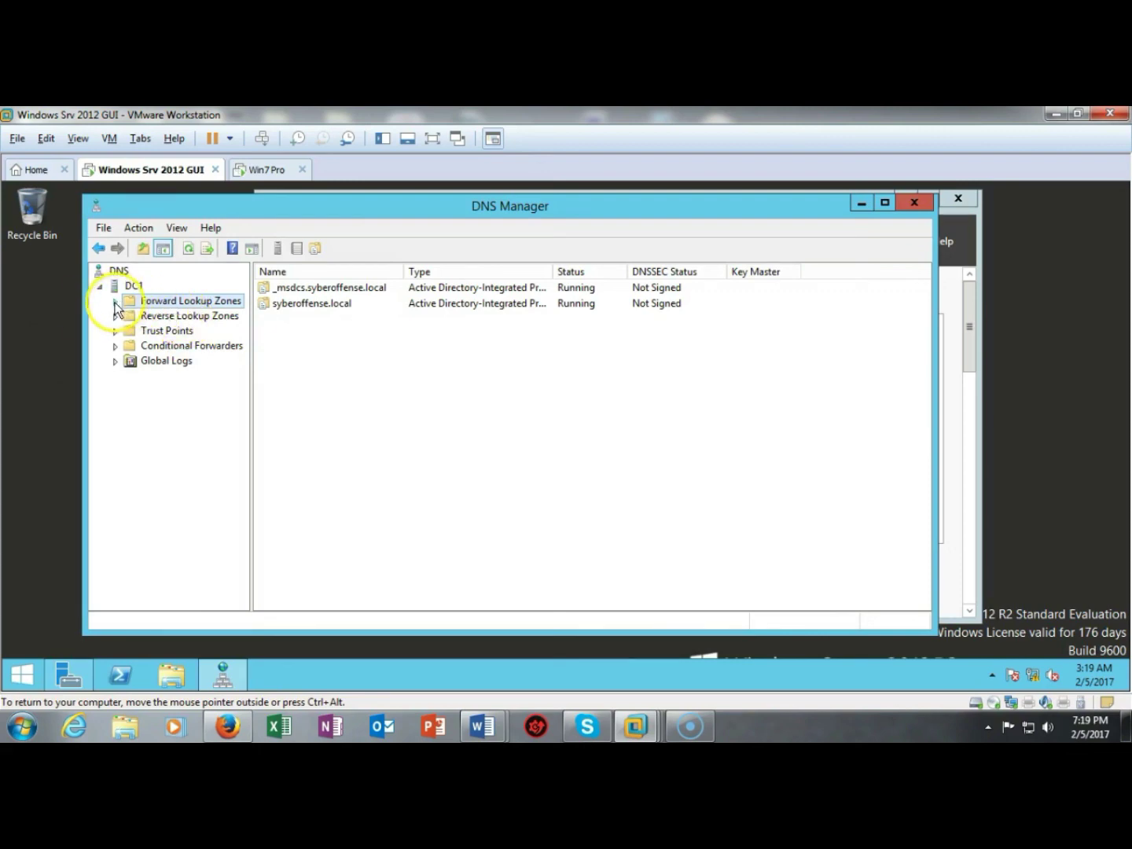
{"action": "left_click", "coordinate": [116, 301]}
{"action": "left_click", "coordinate": [168, 331]}
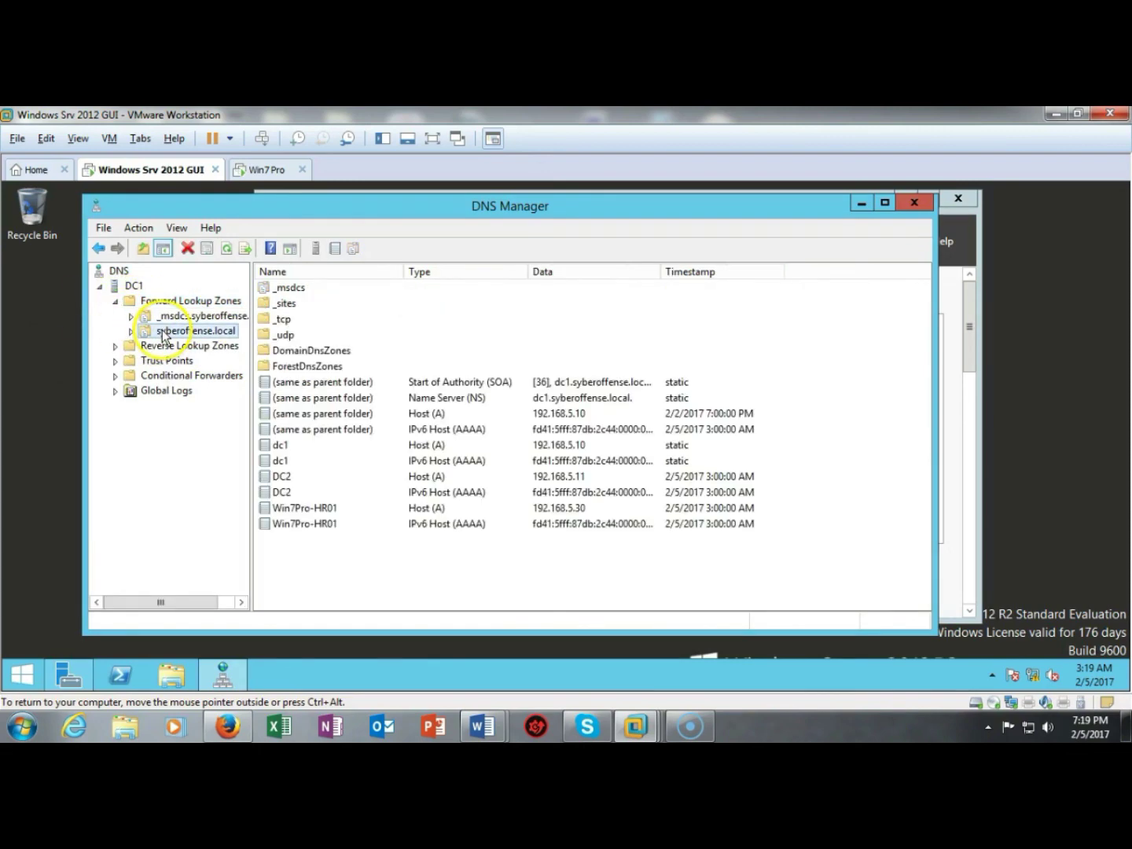